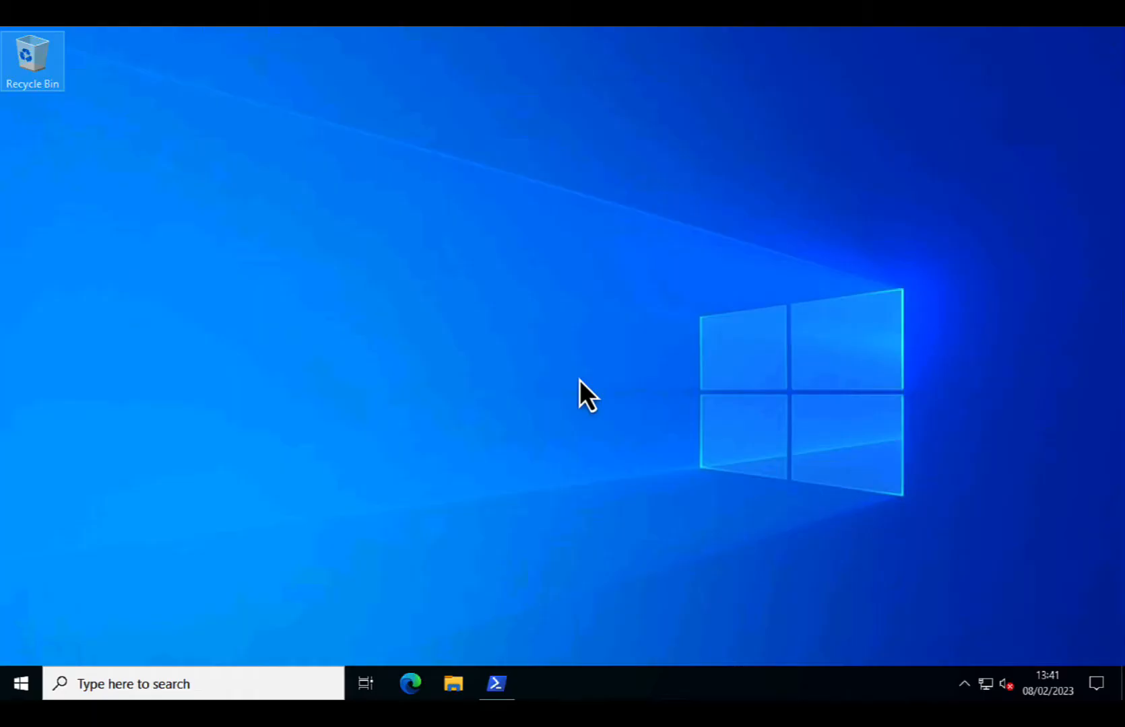
- Show the Windows version information from PowerShell, then dismiss it and hide the console
{"action": "left_click", "coordinate": [570, 383]}
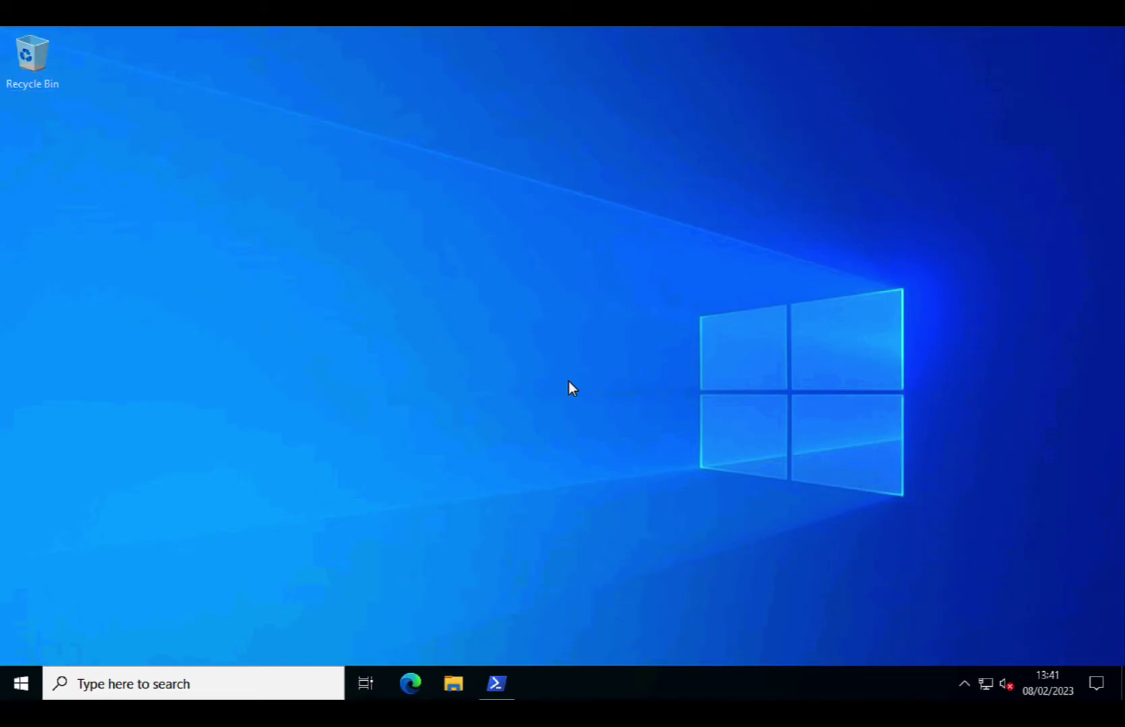
{"action": "left_click", "coordinate": [496, 685]}
{"action": "type", "text": "win"}
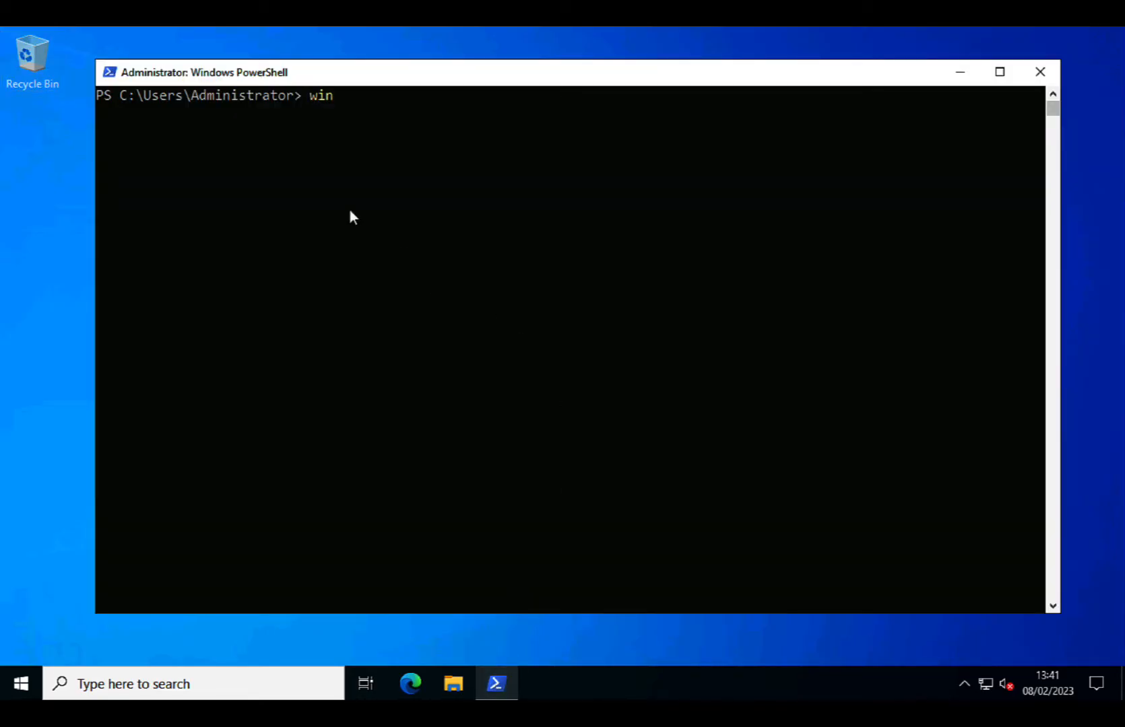
{"action": "type", "text": "ver"}
{"action": "key", "text": "Return"}
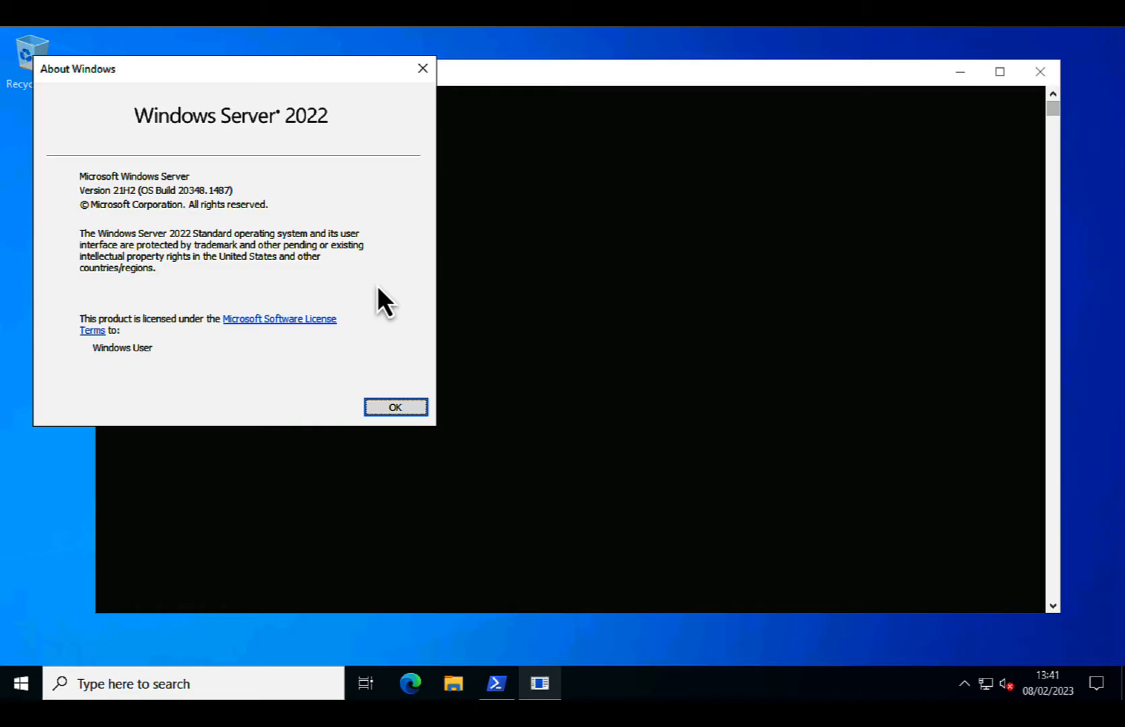
{"action": "left_click", "coordinate": [422, 70]}
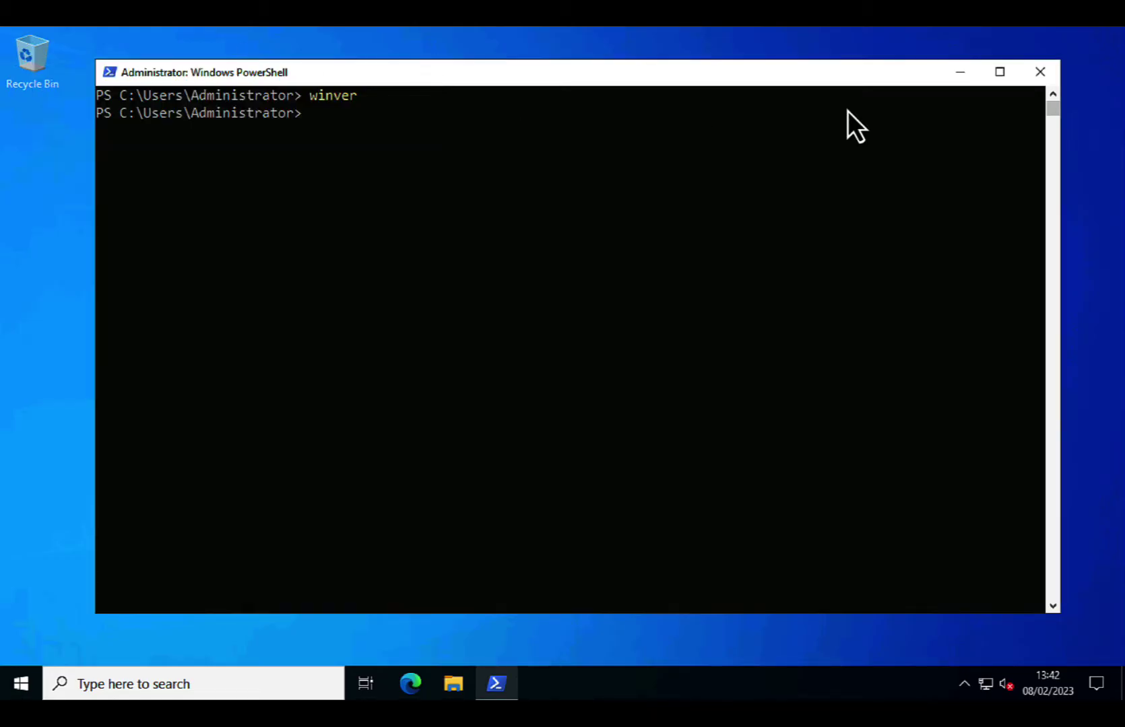
{"action": "left_click", "coordinate": [959, 76]}
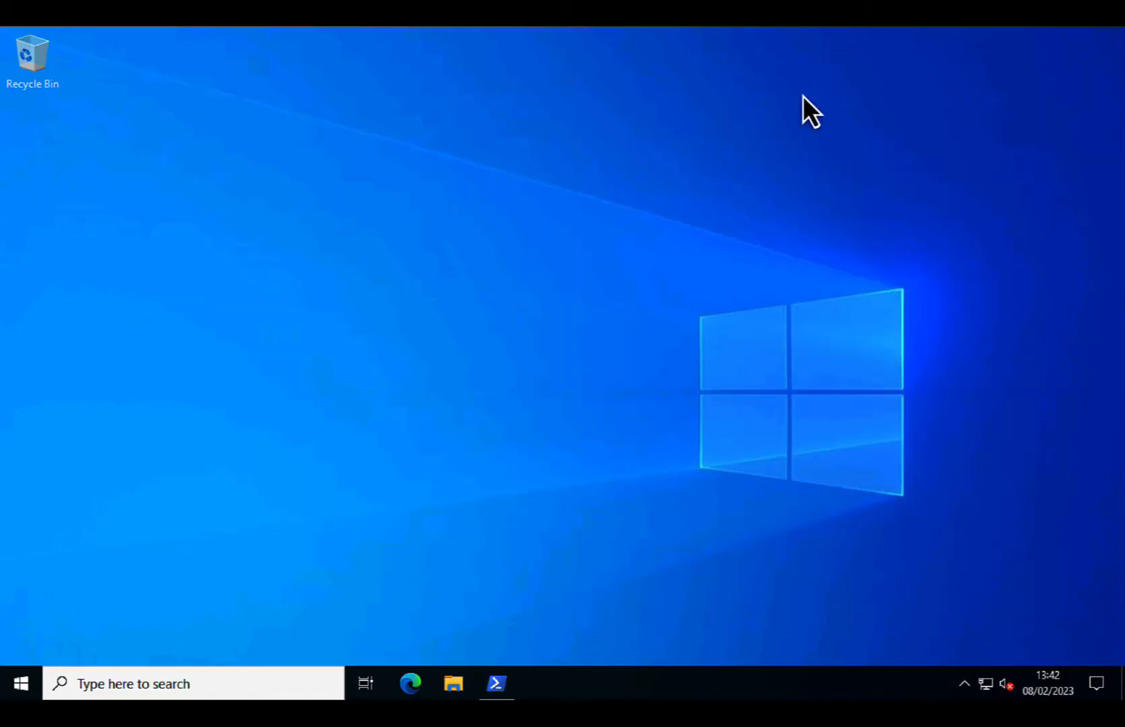
- Reach the System About page in Windows Settings showing the server's specifications
{"action": "left_click", "coordinate": [22, 688]}
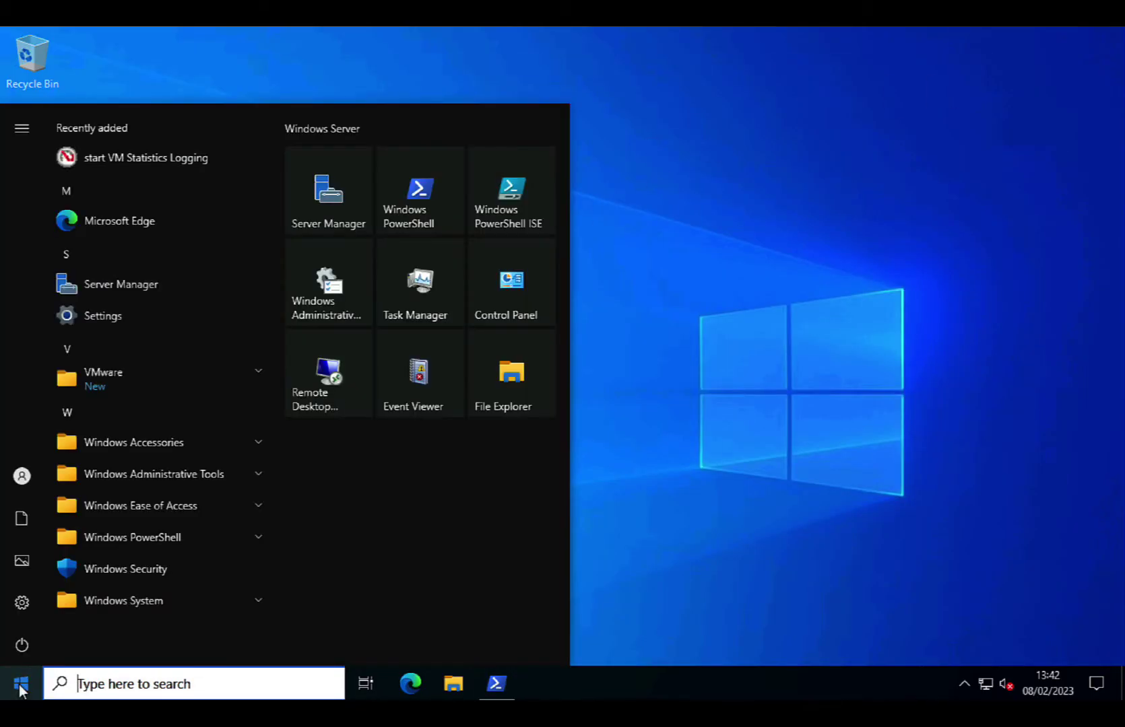
{"action": "left_click", "coordinate": [24, 604]}
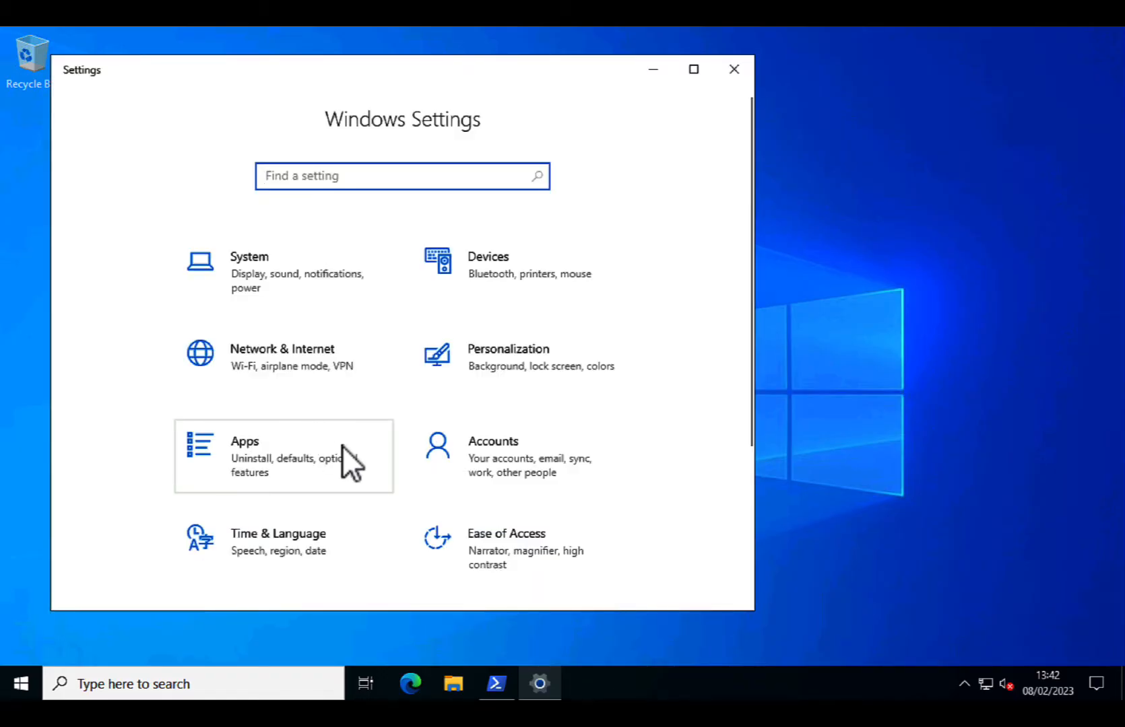
{"action": "left_click", "coordinate": [248, 261]}
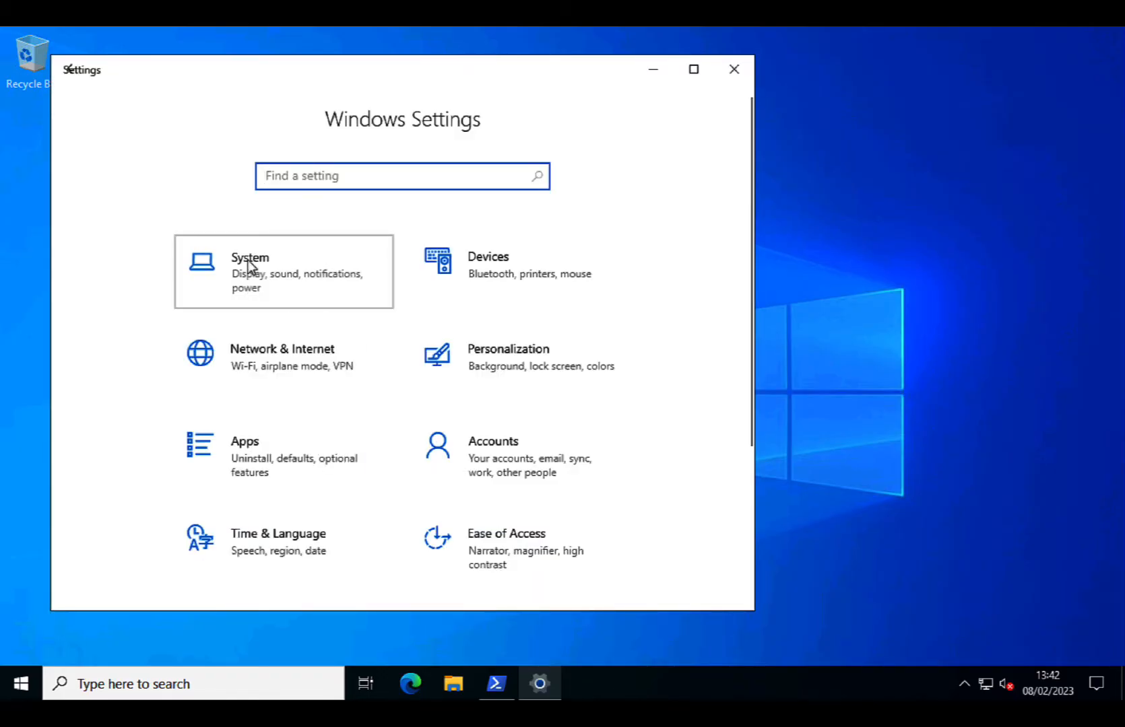
{"action": "scroll", "coordinate": [497, 338], "scroll_direction": "down", "scroll_amount": 5}
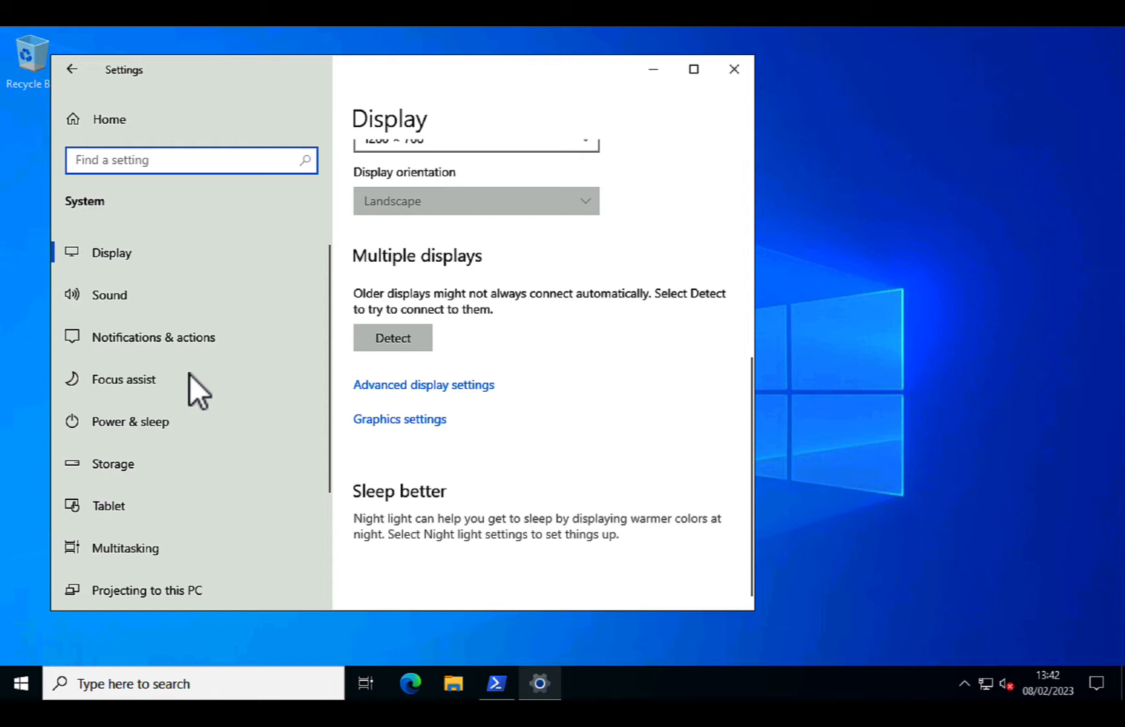
{"action": "scroll", "coordinate": [209, 389], "scroll_direction": "down", "scroll_amount": 2}
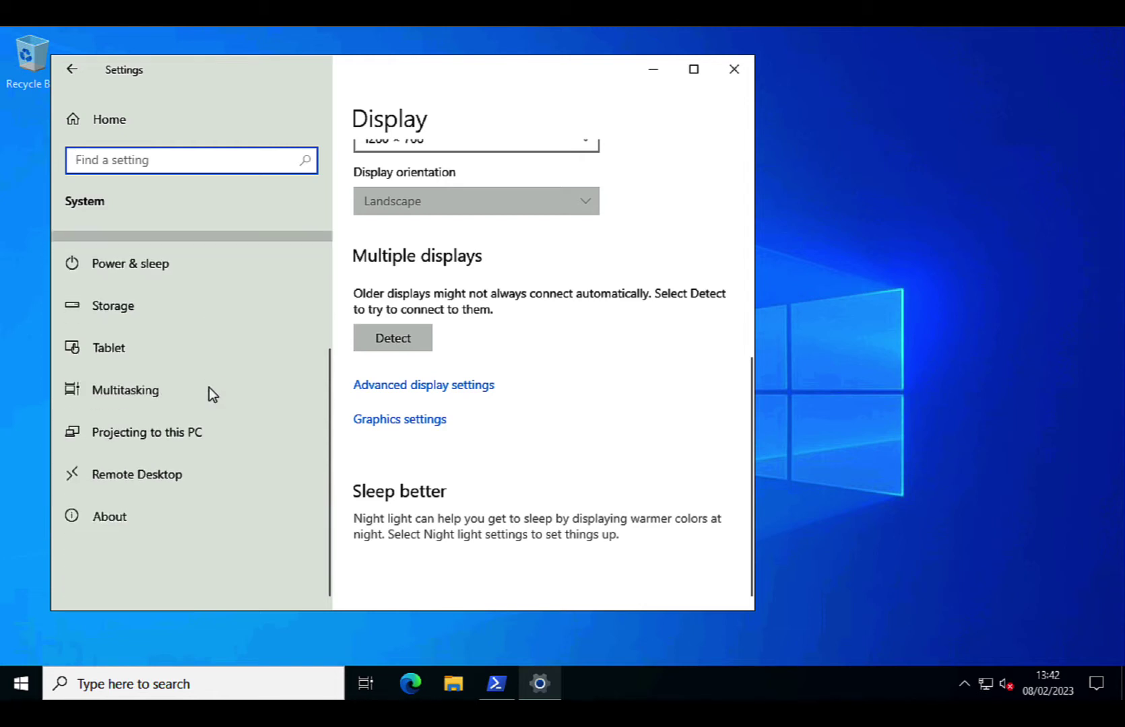
{"action": "left_click", "coordinate": [105, 518]}
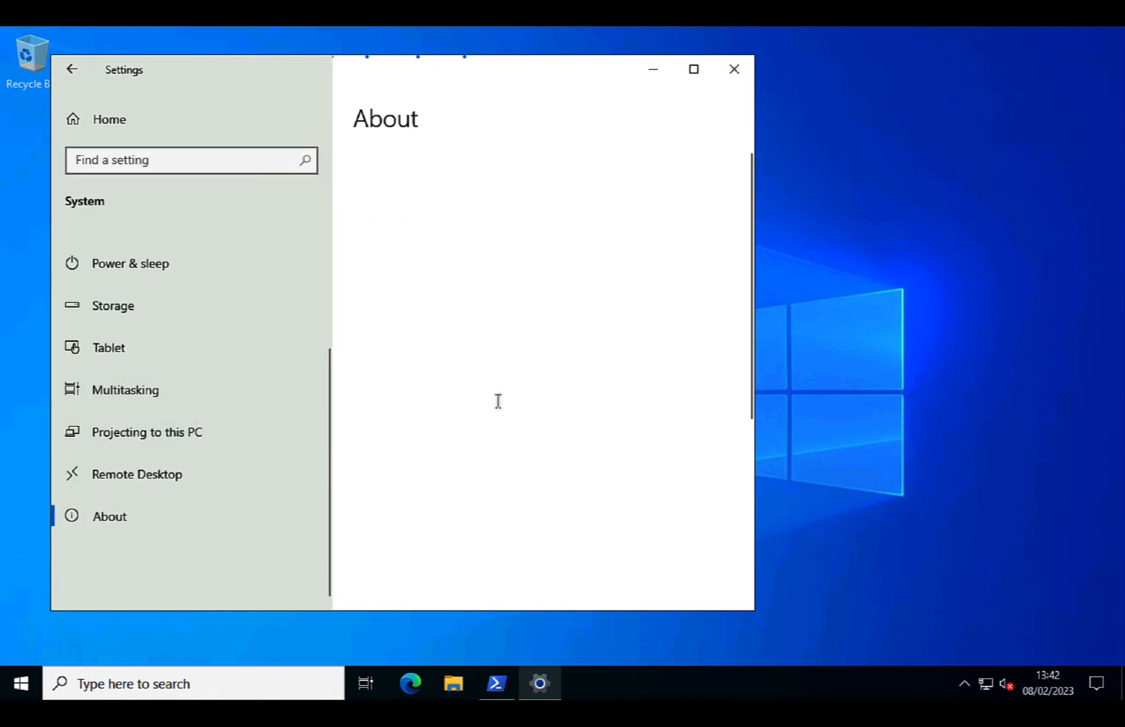
{"action": "scroll", "coordinate": [497, 402], "scroll_direction": "down", "scroll_amount": 3}
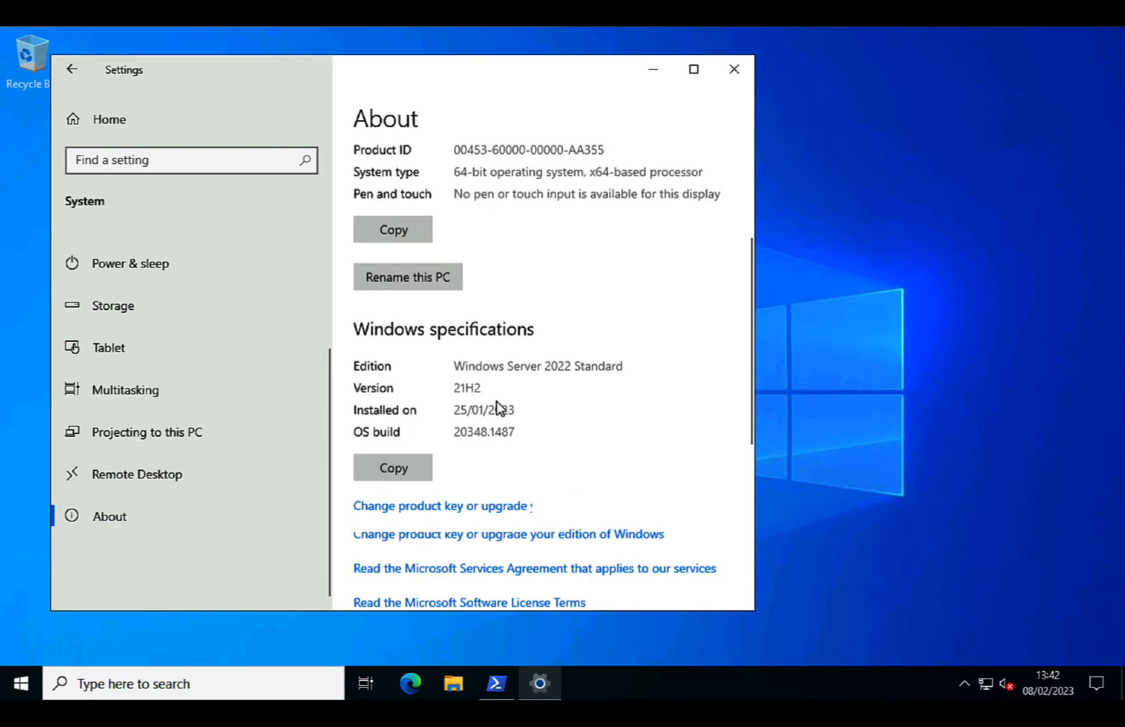
{"action": "scroll", "coordinate": [497, 405], "scroll_direction": "down", "scroll_amount": 5}
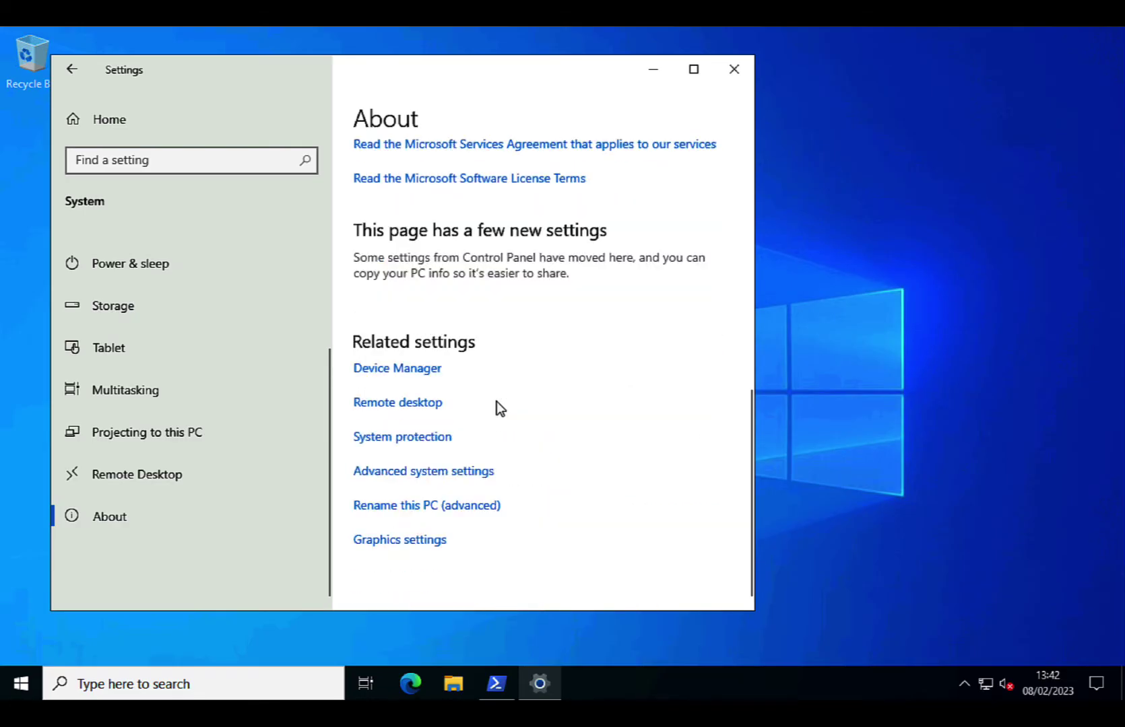
- From Advanced system settings, set WIN-2022 to join domain pnl.com and confirm, reaching the credential prompt
{"action": "left_click", "coordinate": [395, 473]}
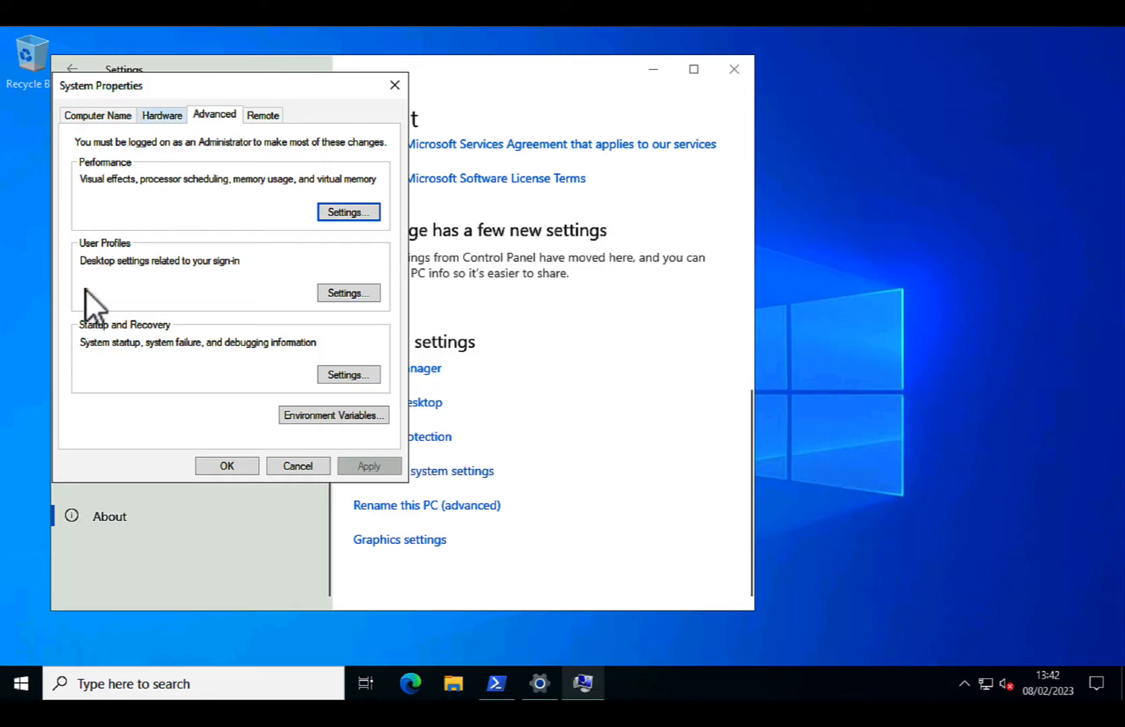
{"action": "left_click", "coordinate": [79, 117]}
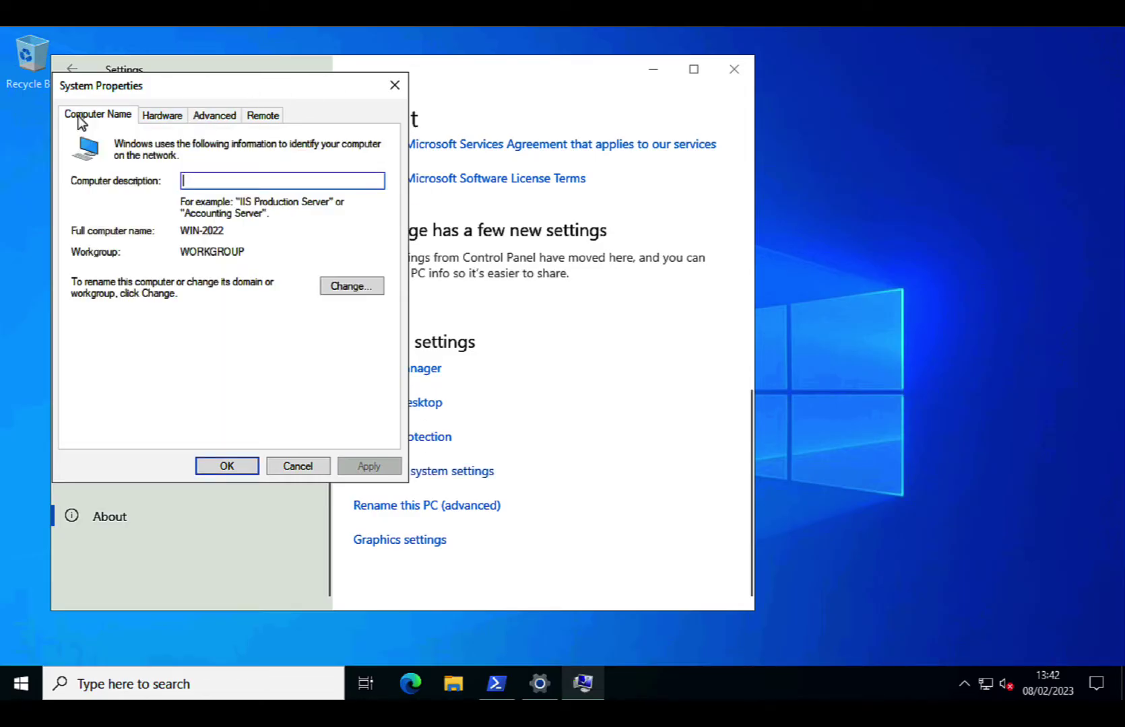
{"action": "left_click", "coordinate": [337, 286]}
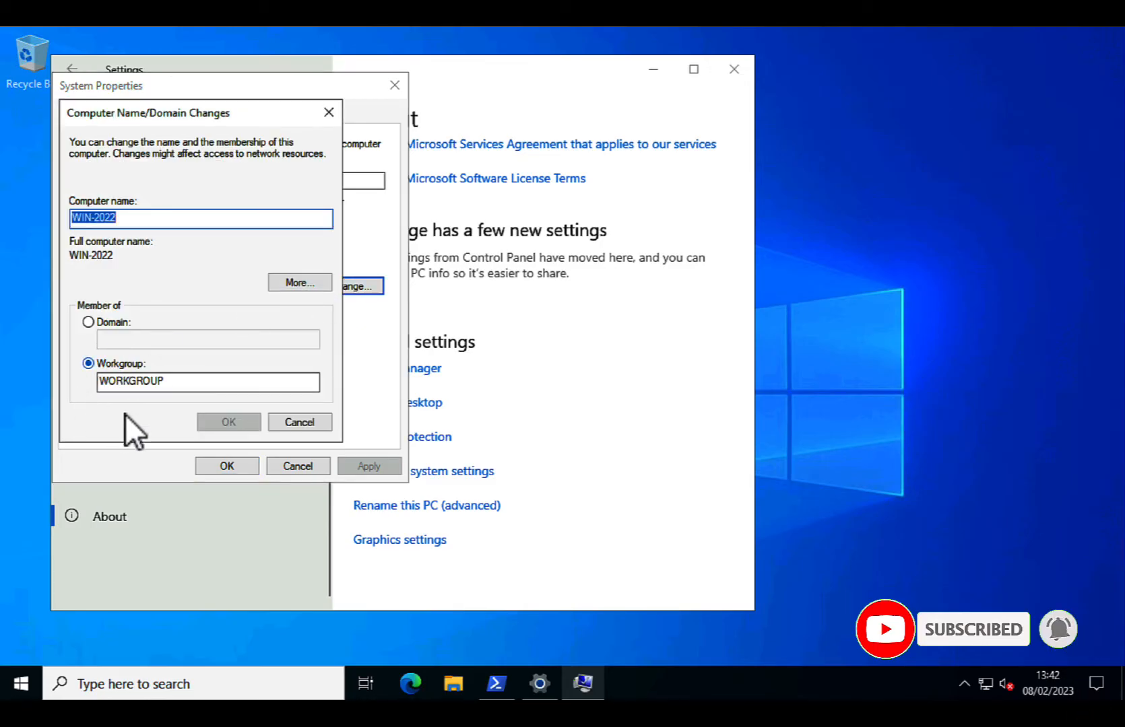
{"action": "left_click", "coordinate": [89, 323]}
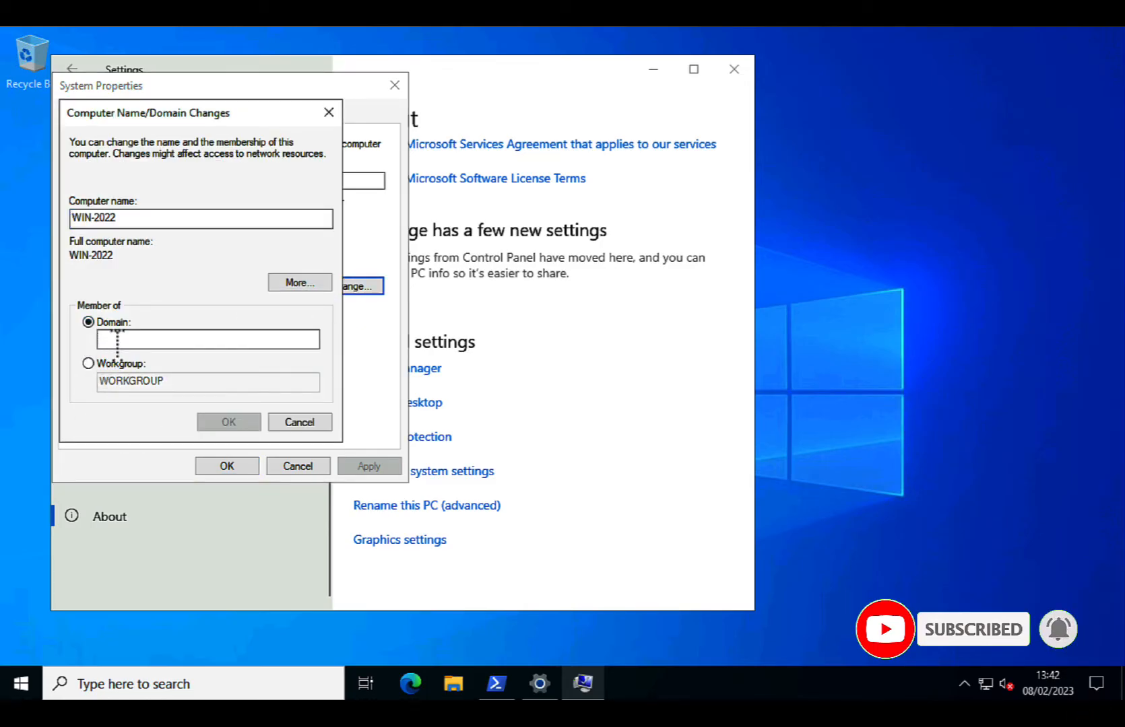
{"action": "type", "text": "pnl"}
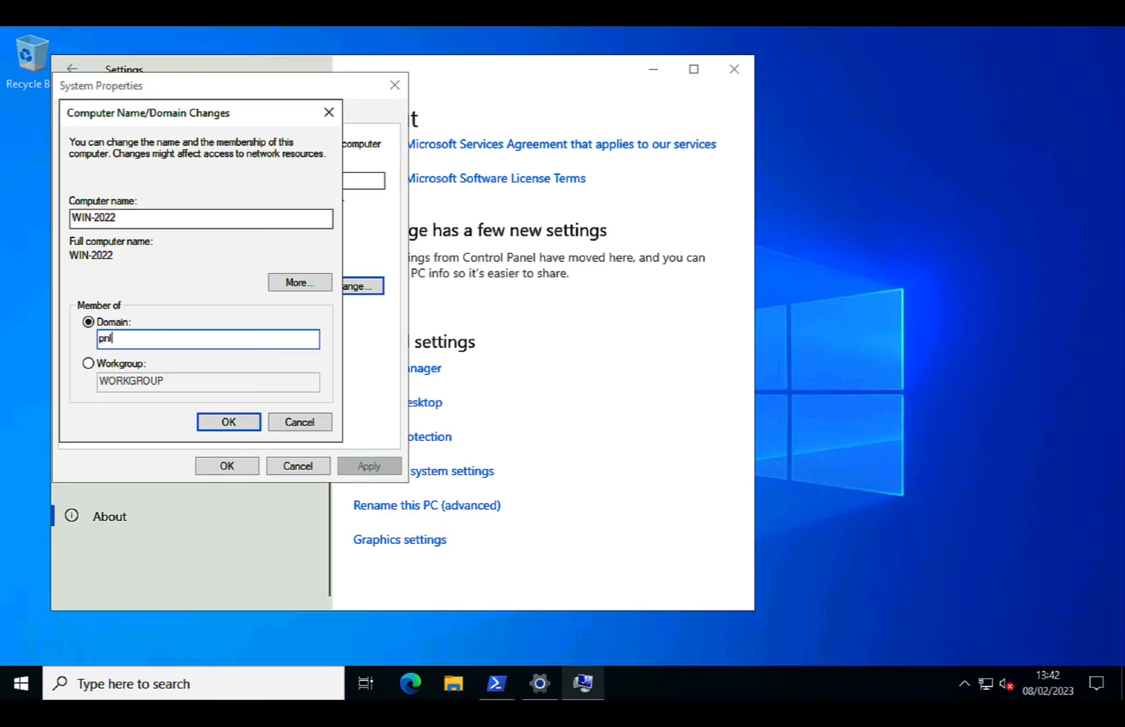
{"action": "type", "text": ".com"}
{"action": "left_click", "coordinate": [212, 424]}
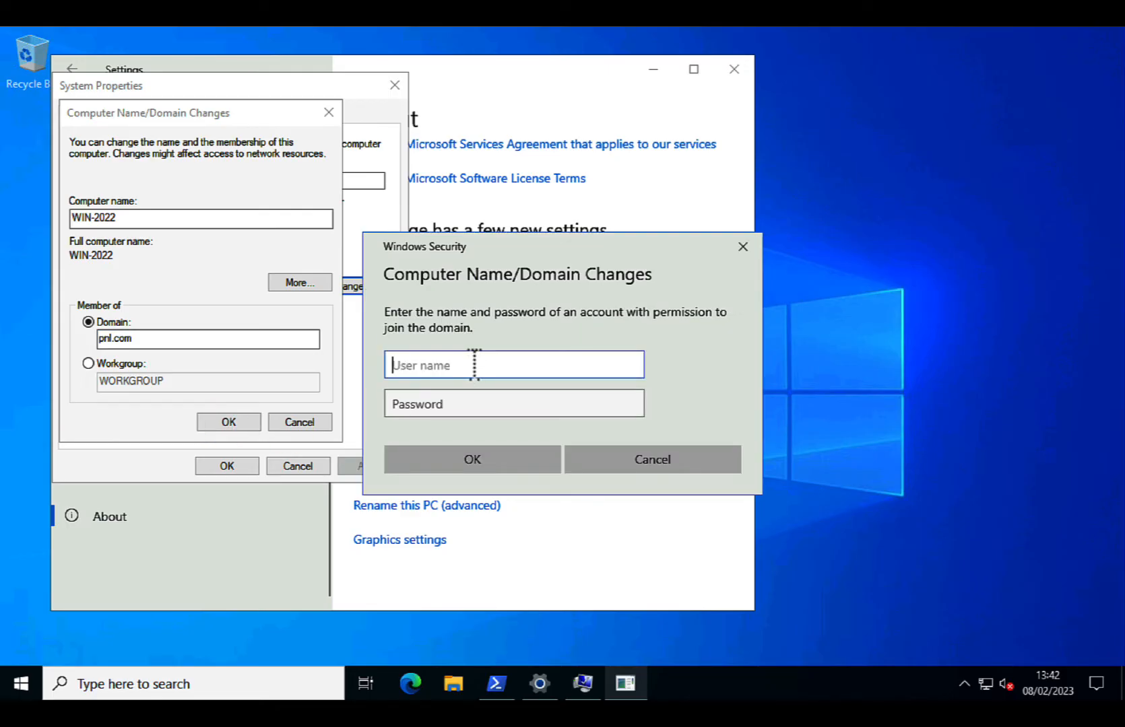
{"action": "type", "text": "administ"}
{"action": "type", "text": "rator"}
- Submit the administrator user name and password to authorize the pnl.com domain join
{"action": "key", "text": "Tab"}
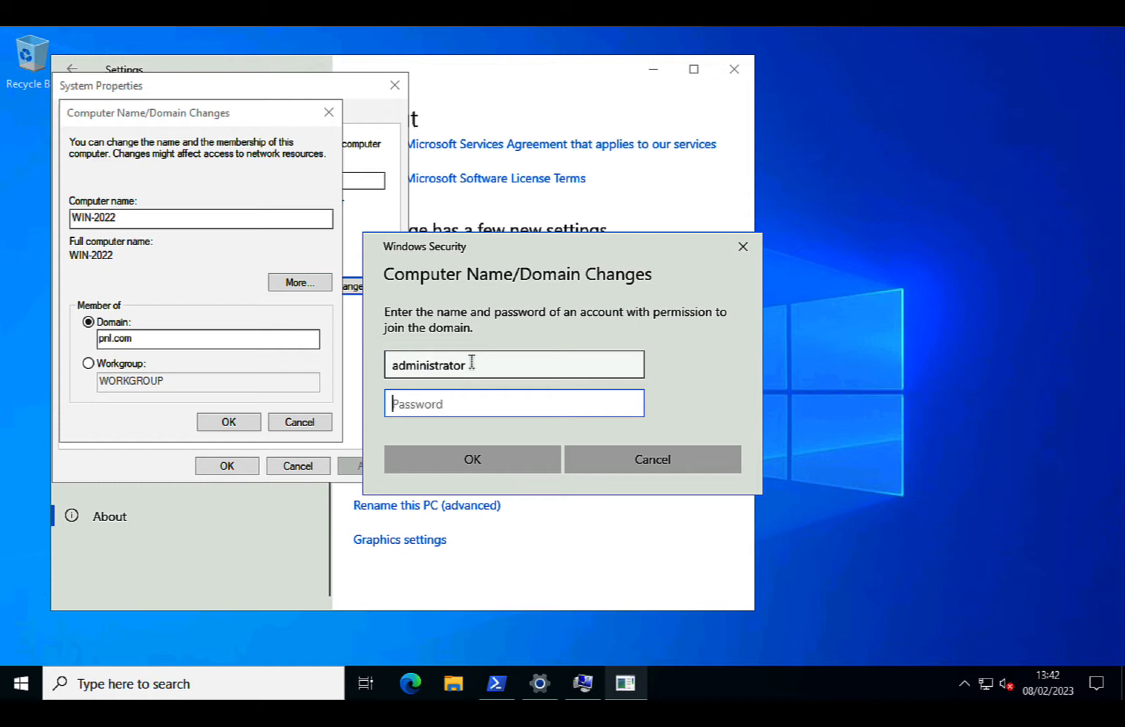
{"action": "type", "text": "••••••"}
{"action": "type", "text": "••"}
{"action": "key", "text": "Return"}
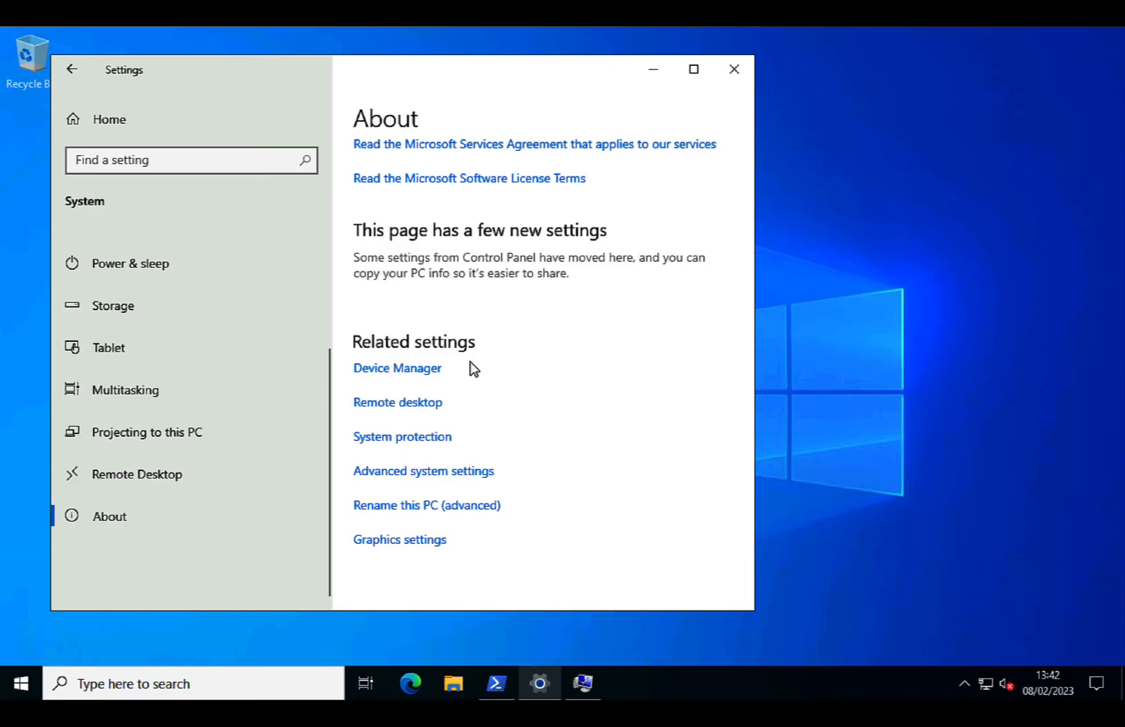
- Acknowledge the pnl.com welcome and restart notice, close System Properties and restart now
{"action": "left_click", "coordinate": [652, 71]}
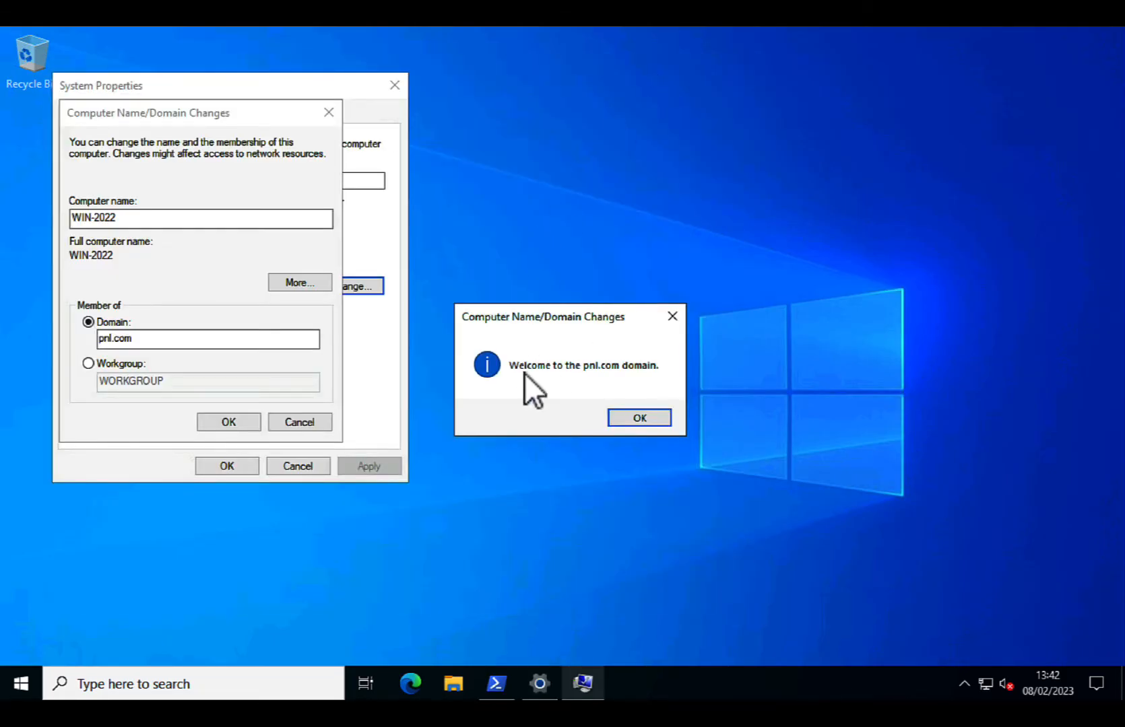
{"action": "left_click", "coordinate": [635, 417]}
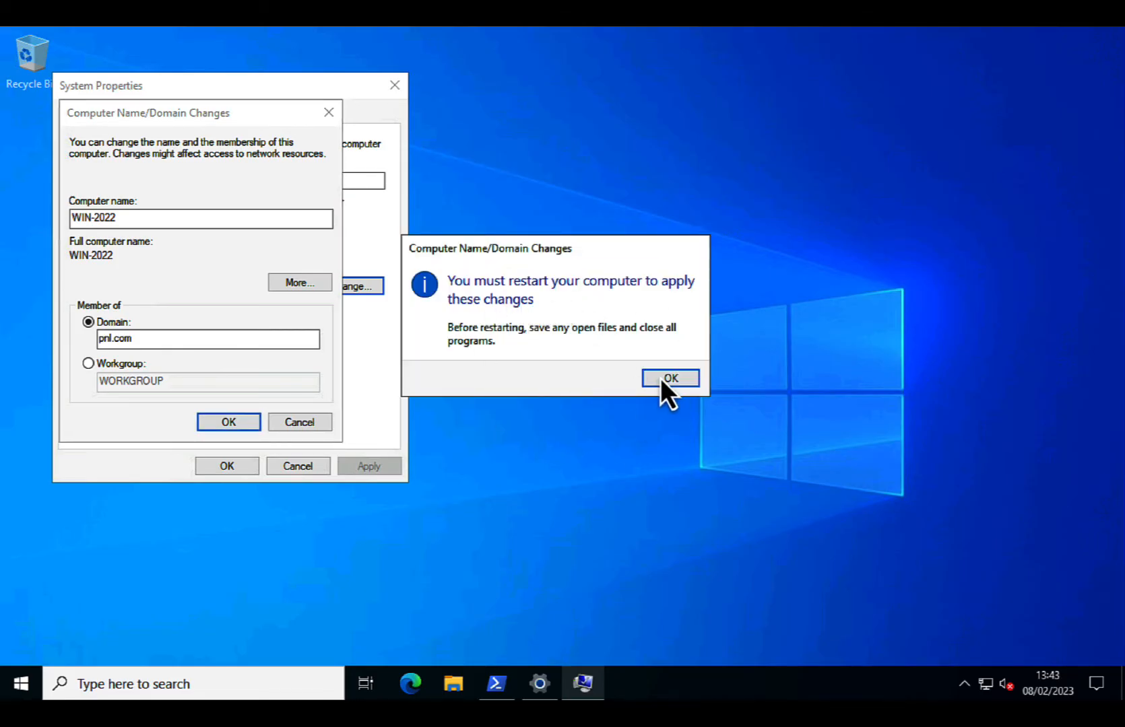
{"action": "left_click", "coordinate": [666, 379]}
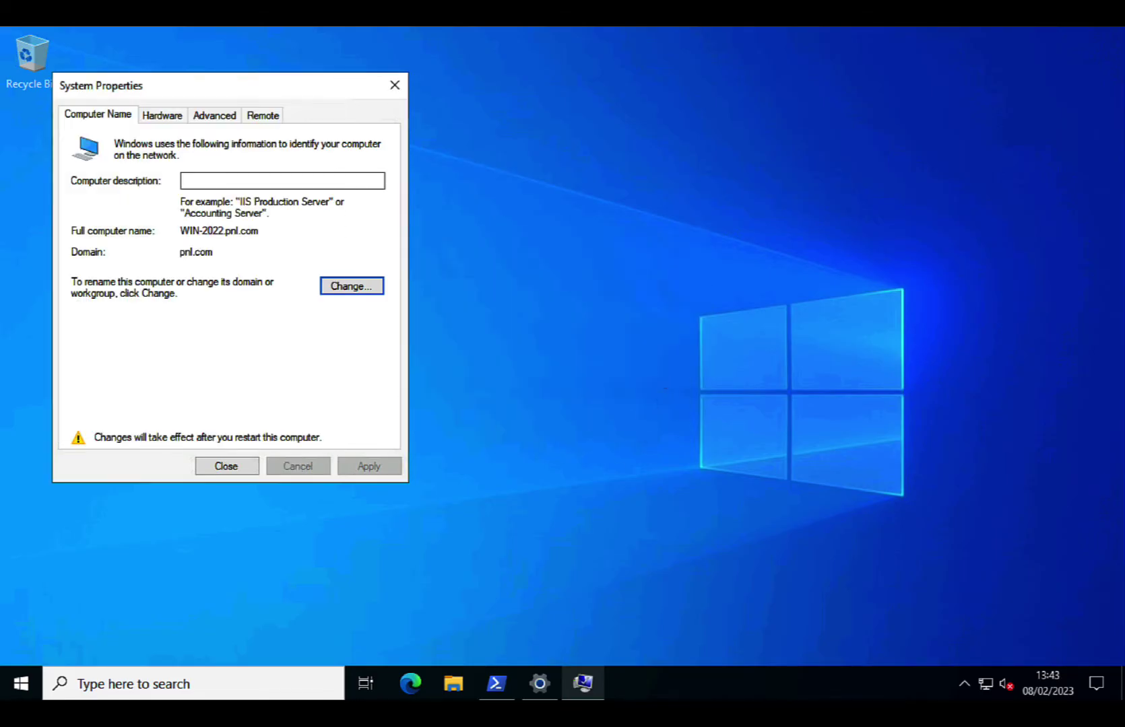
{"action": "left_click", "coordinate": [228, 464]}
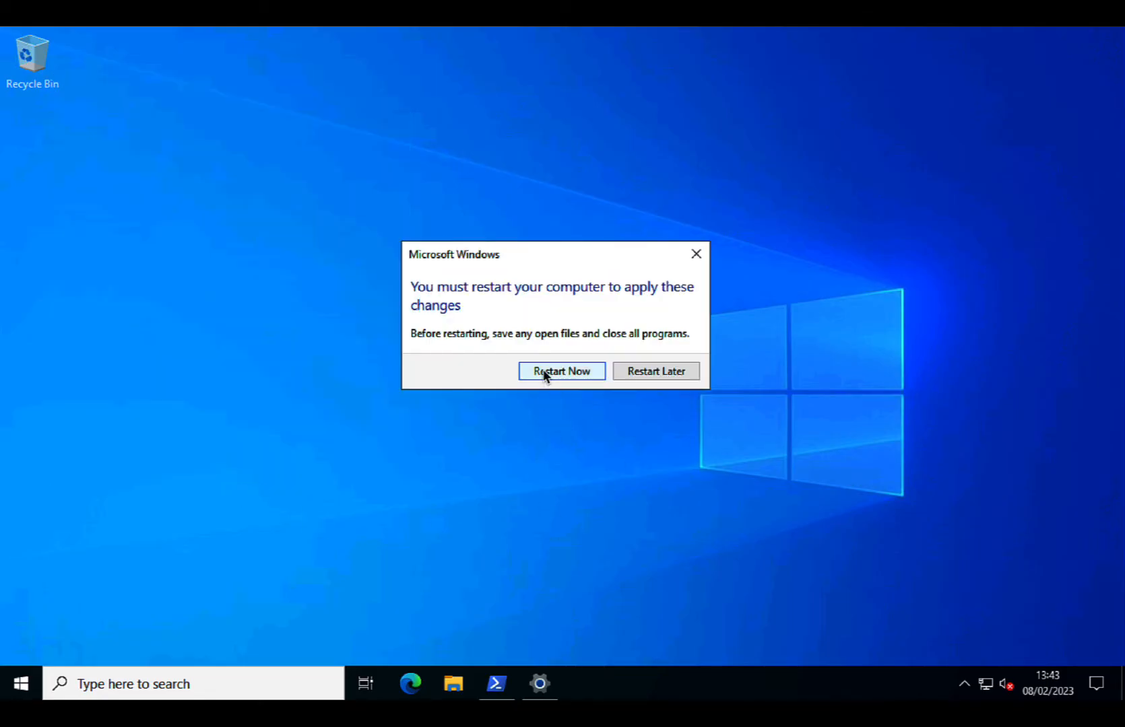
{"action": "left_click", "coordinate": [543, 373]}
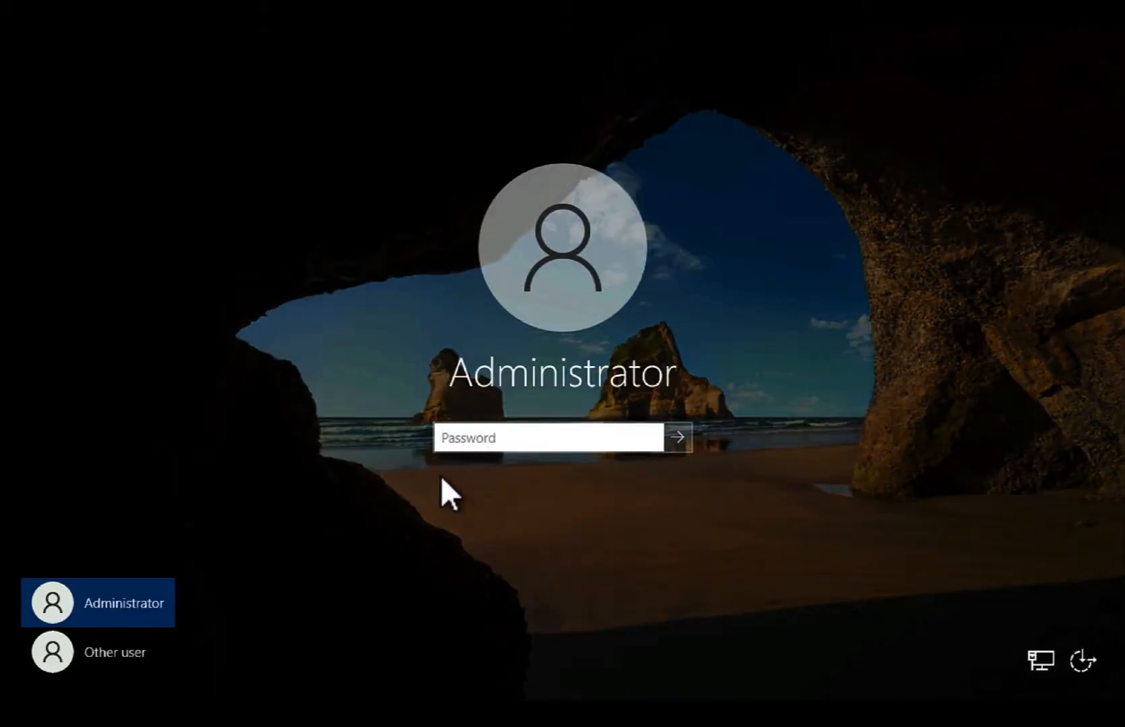
- Sign in as Other user with the pnl.com domain administrator name and password
{"action": "left_click", "coordinate": [97, 656]}
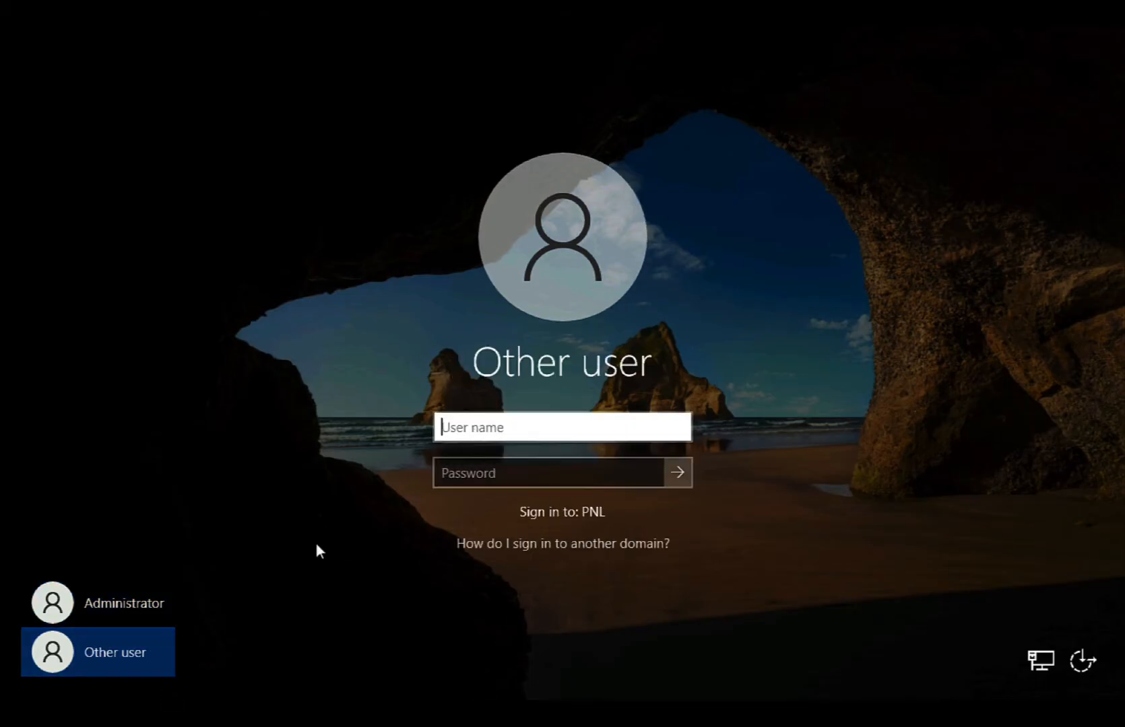
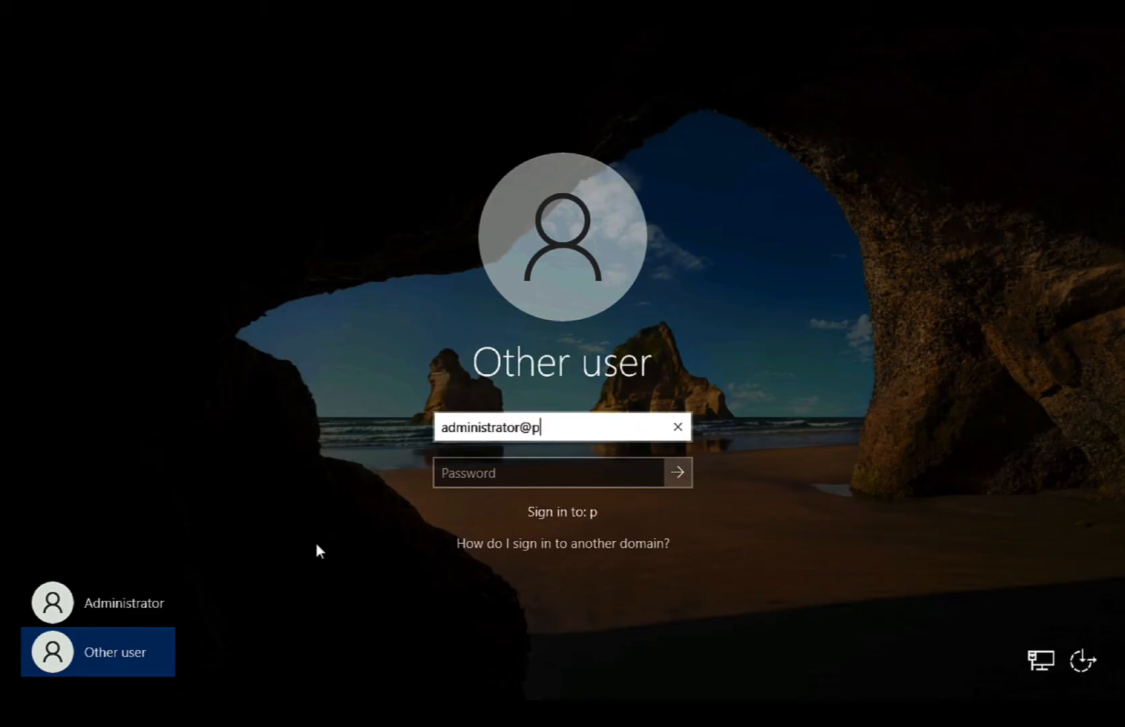
{"action": "key", "text": "Tab"}
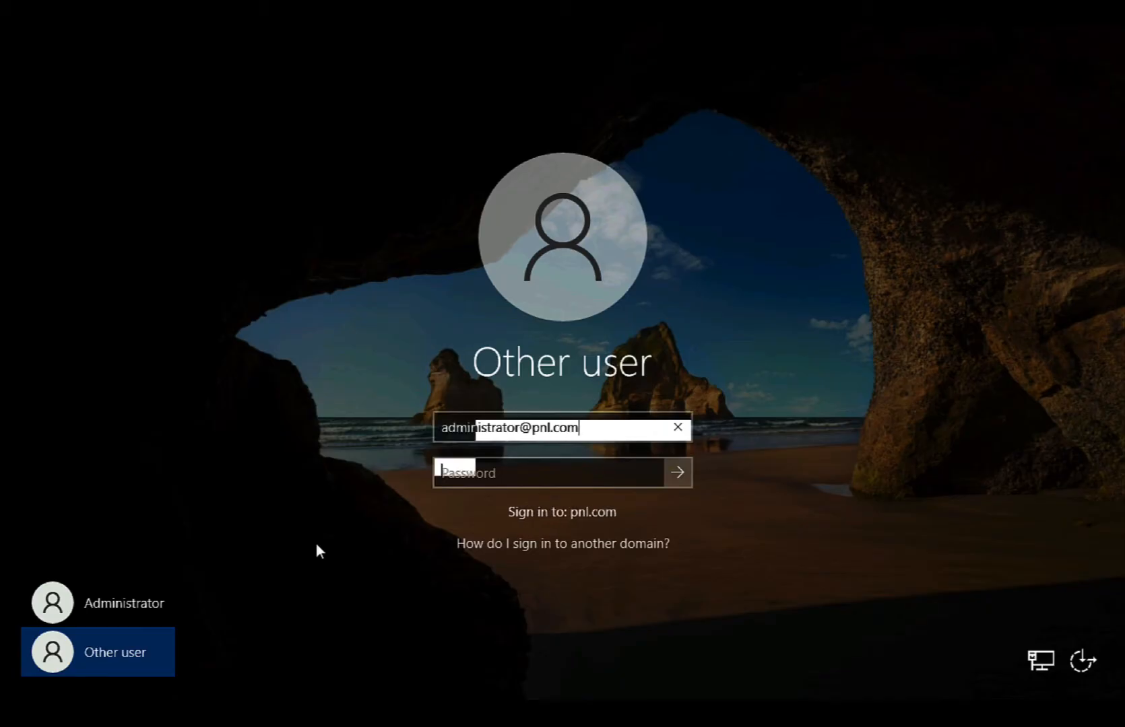
{"action": "type", "text": "••"}
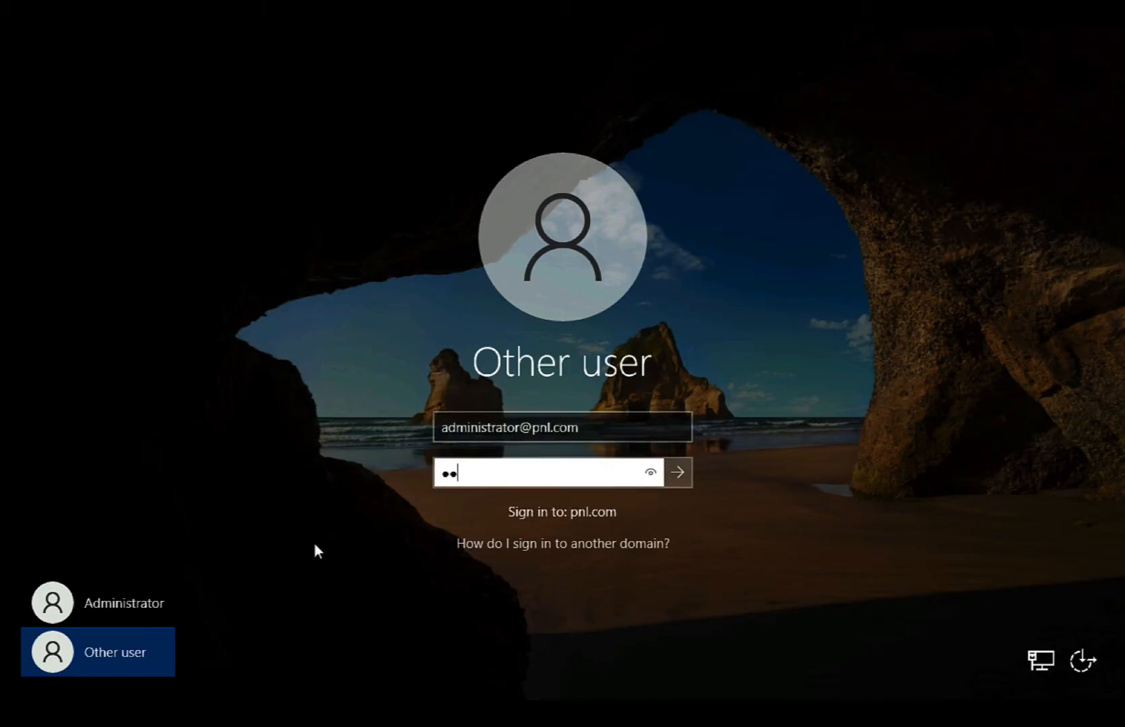
{"action": "type", "text": "••••••"}
{"action": "key", "text": "Return"}
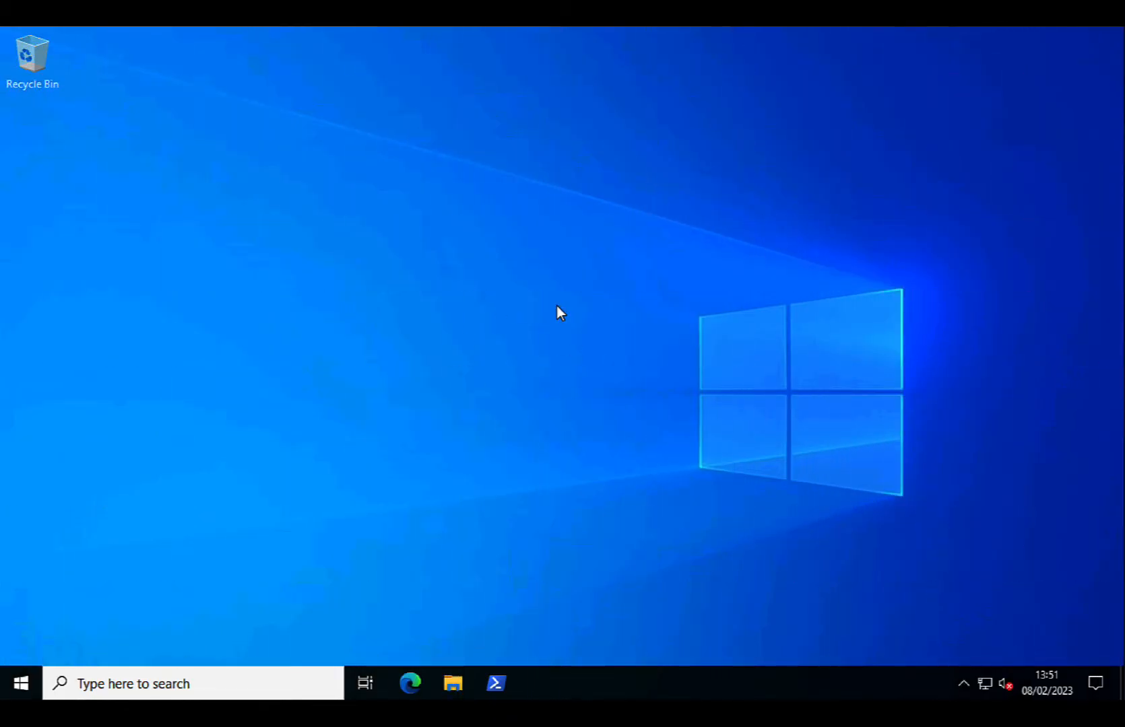
- Run Add-Computer -DomainName pnl.com in an elevated PowerShell, reaching the credential request
{"action": "right_click", "coordinate": [21, 685]}
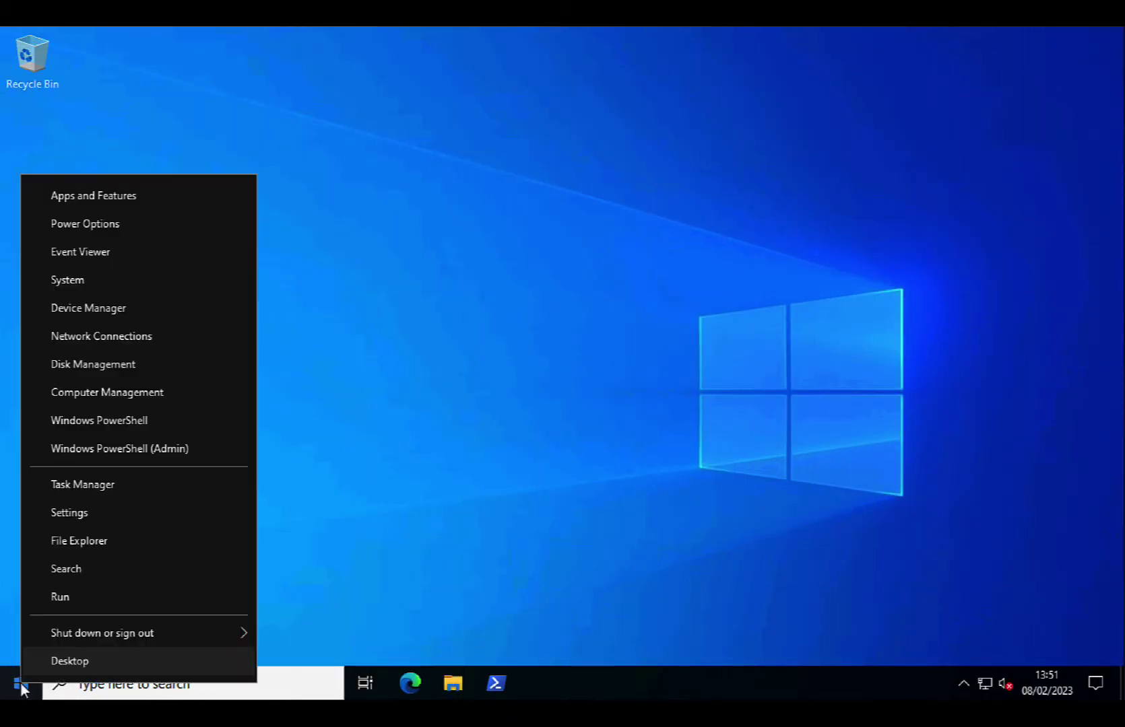
{"action": "left_click", "coordinate": [55, 448]}
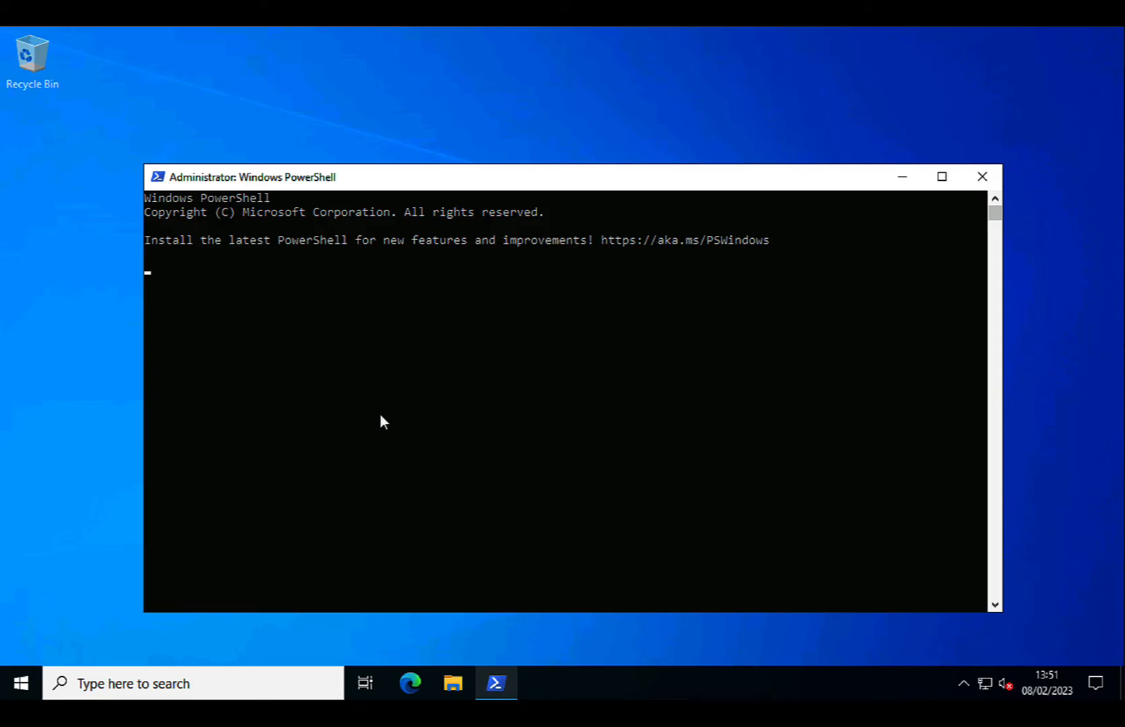
{"action": "type", "text": "Add-"}
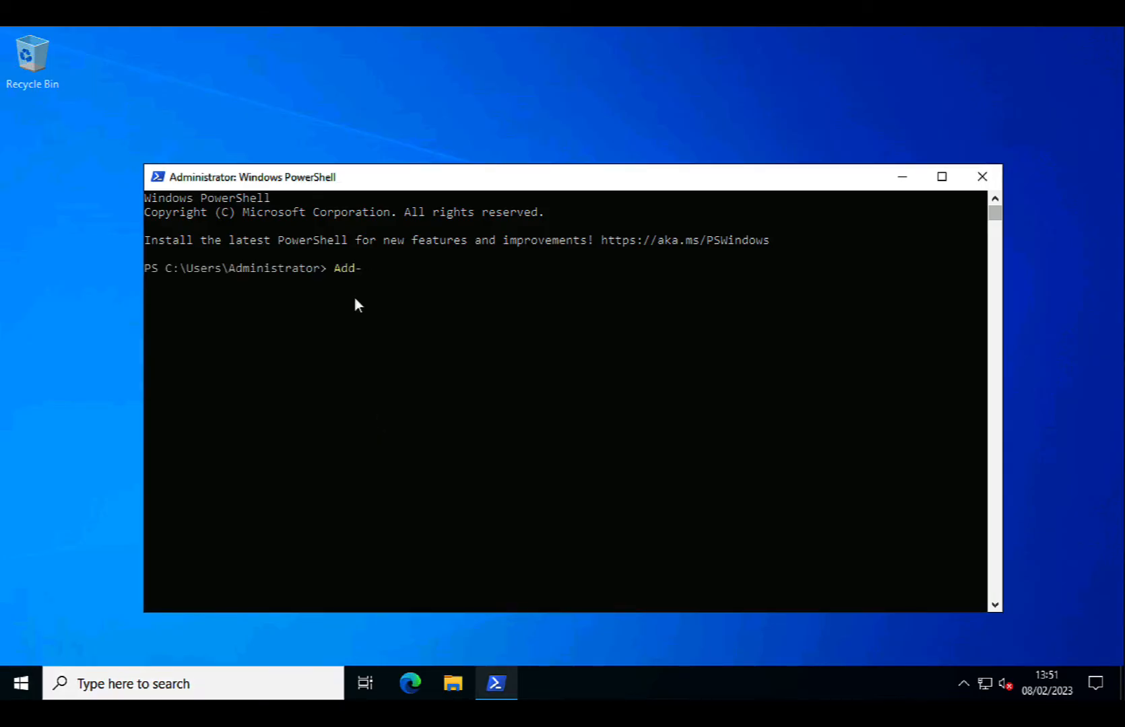
{"action": "type", "text": "Comp"}
{"action": "type", "text": "uter -"}
{"action": "type", "text": "Dom"}
{"action": "key", "text": "Tab"}
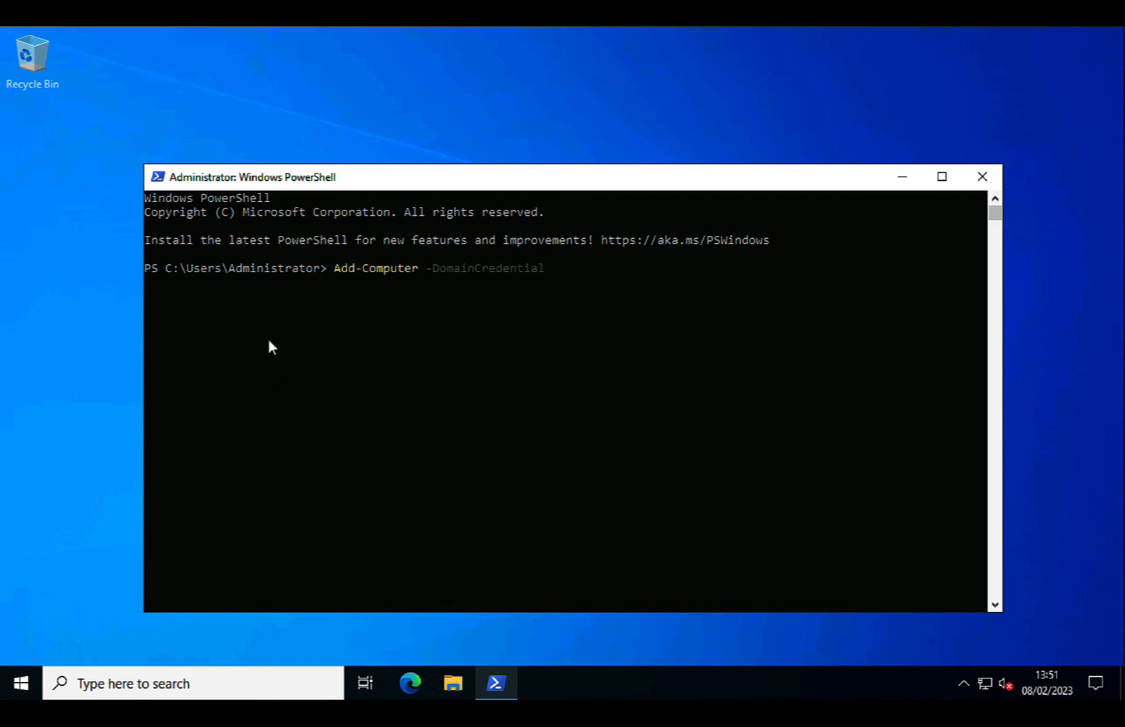
{"action": "key", "text": "Tab"}
{"action": "type", "text": "pnl"}
{"action": "type", "text": "com"}
{"action": "key", "text": "Return"}
{"action": "type", "text": "a"}
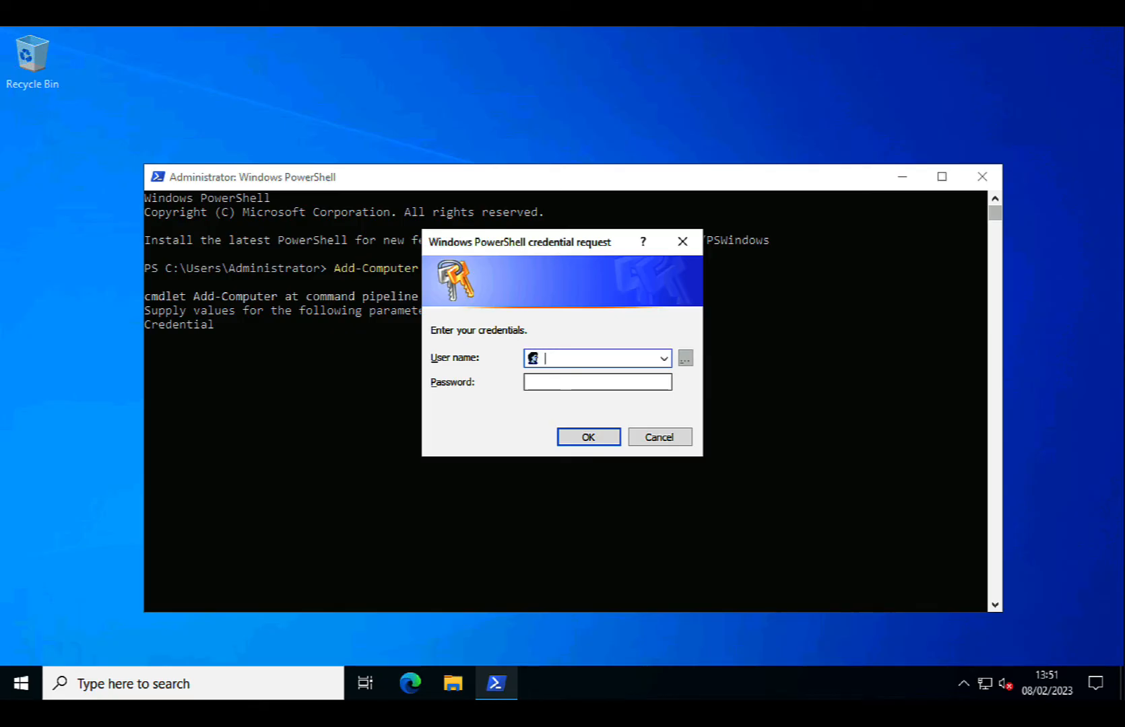
{"action": "type", "text": "dministra"}
{"action": "type", "text": "tor"}
- Enter administrator and its password to complete the join, leaving a restart warning for WIN-2022
{"action": "key", "text": "Tab"}
{"action": "type", "text": "*"}
{"action": "type", "text": "*******"}
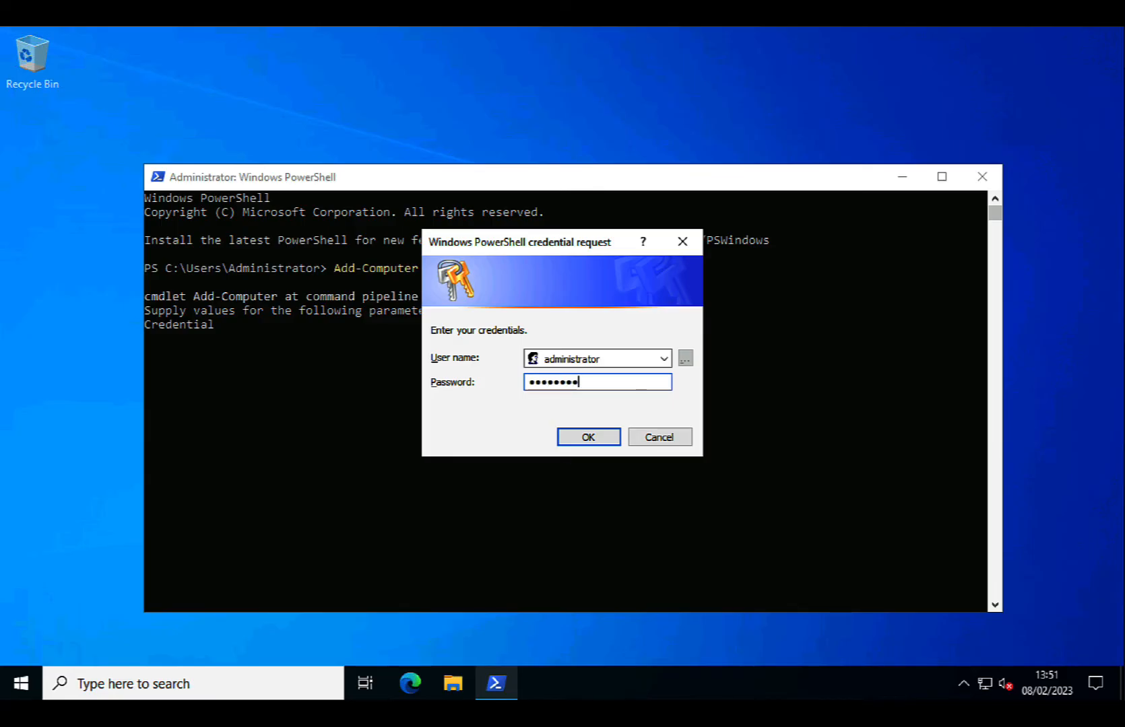
{"action": "type", "text": "*"}
{"action": "key", "text": "Return"}
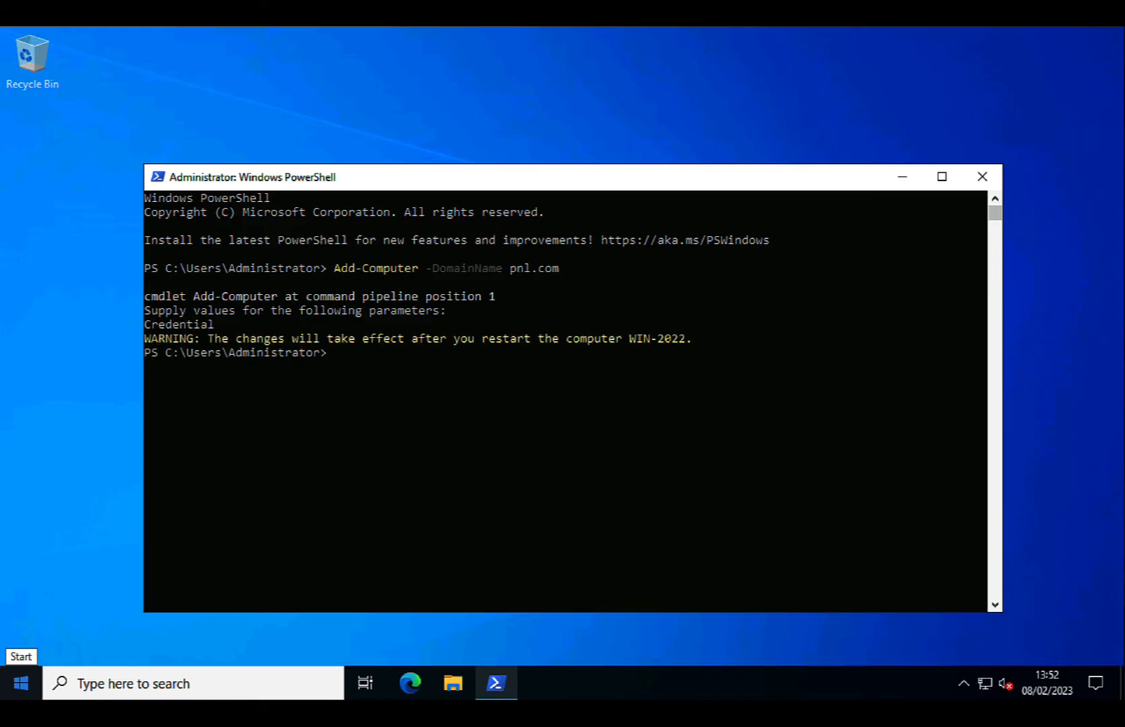
{"action": "left_click", "coordinate": [348, 445]}
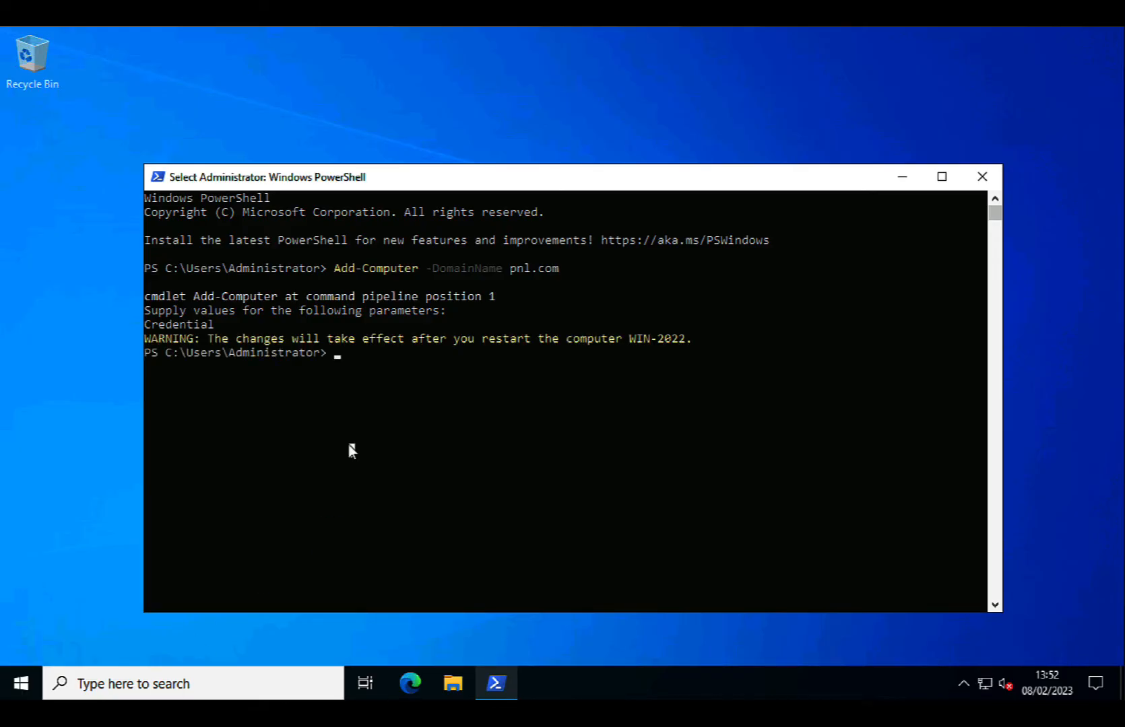
{"action": "type", "text": "Restart-Computer"}
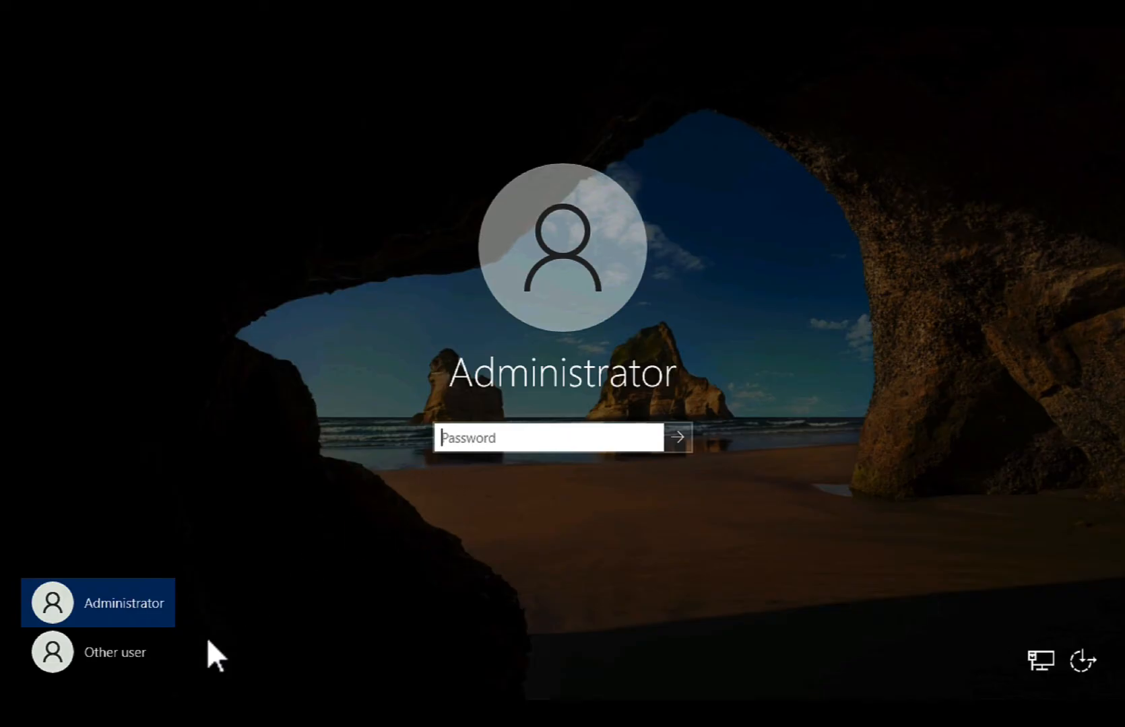
- Sign in as Other user with the domain administrator credentials and wait for the desktop
{"action": "left_click", "coordinate": [96, 653]}
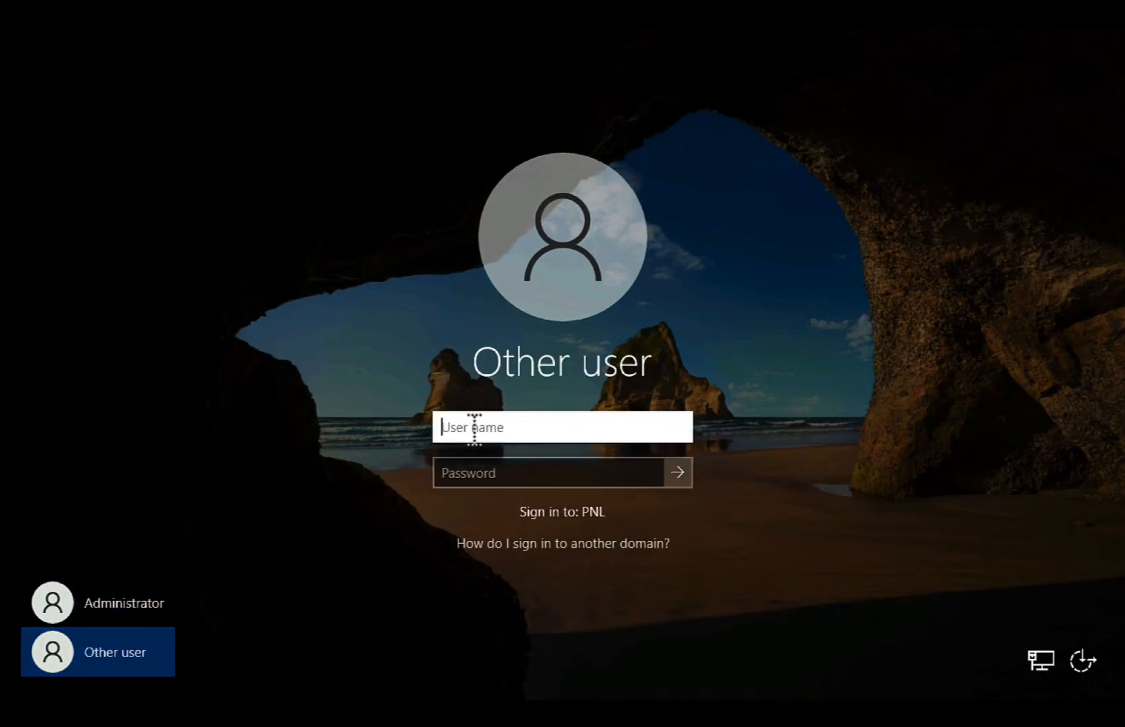
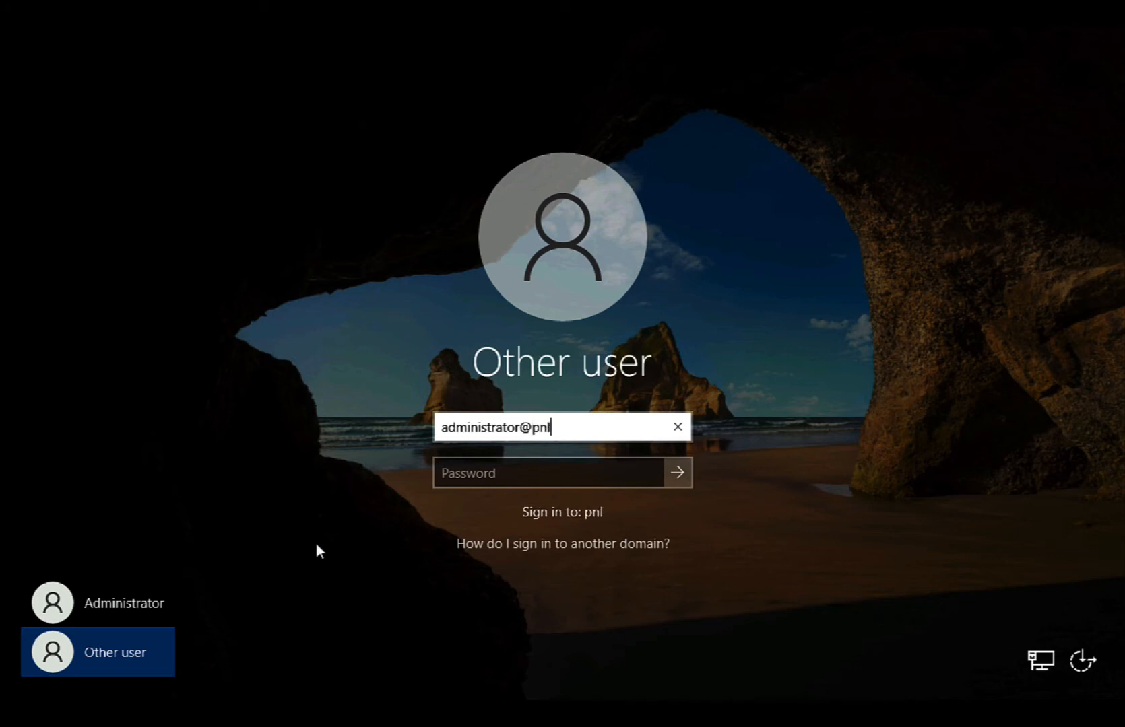
{"action": "key", "text": "Tab"}
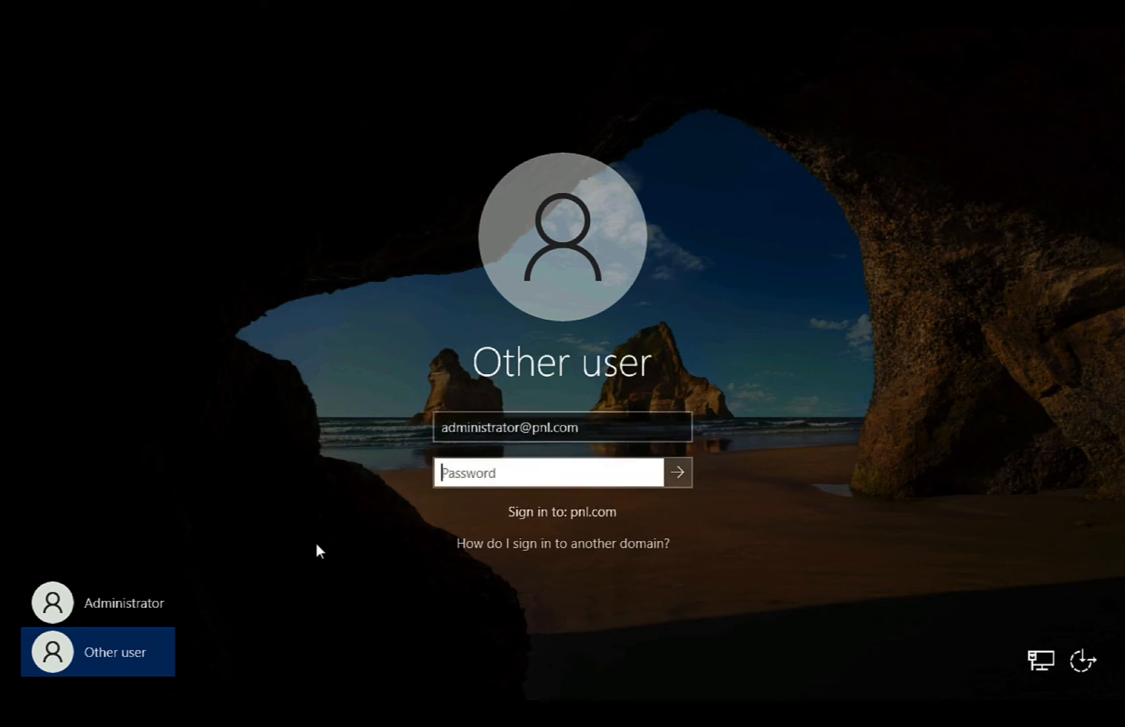
{"action": "type", "text": "****"}
{"action": "type", "text": "****"}
{"action": "key", "text": "Return"}
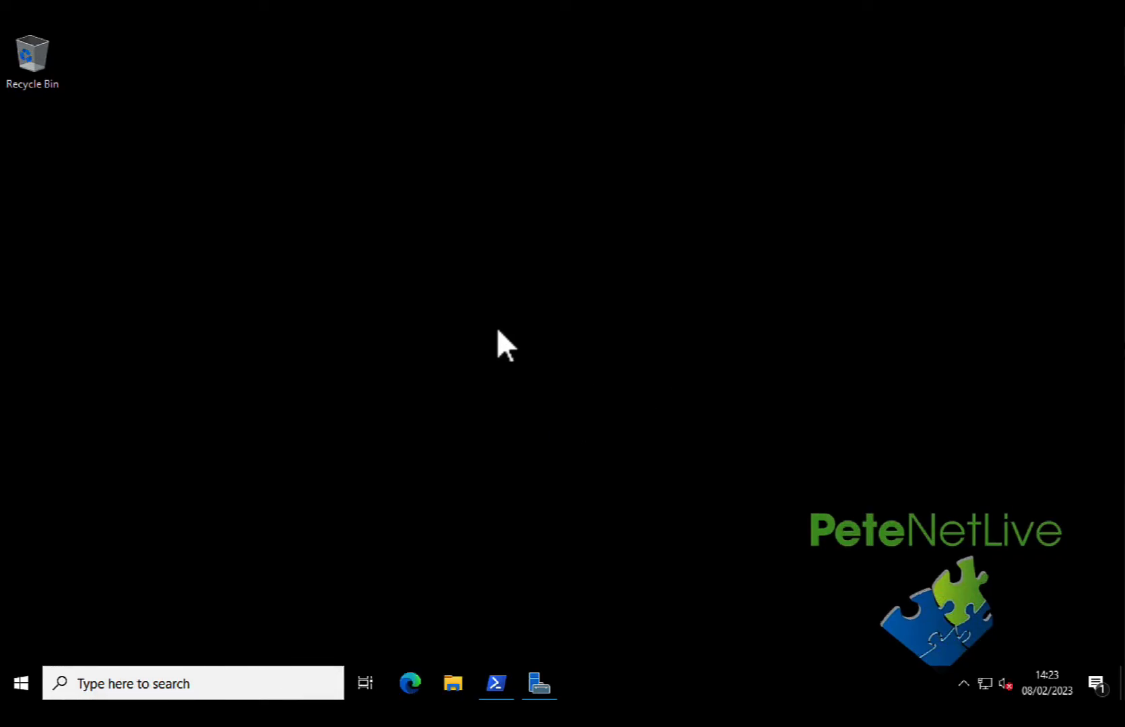
{"action": "left_click", "coordinate": [494, 684]}
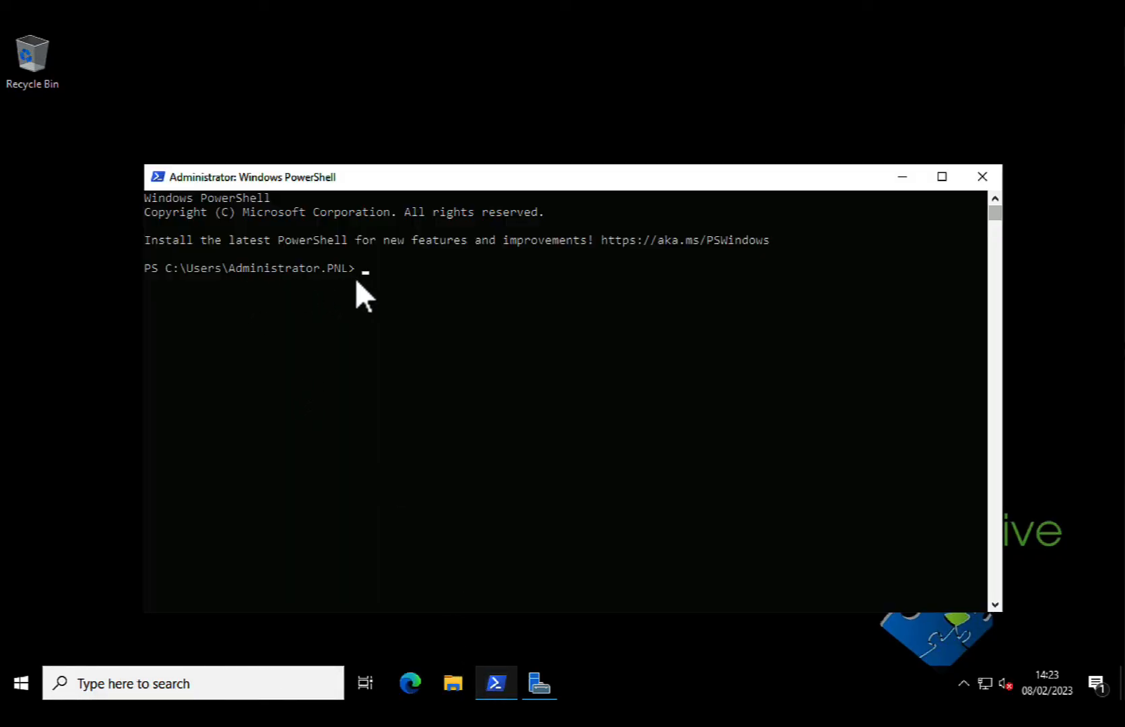
{"action": "left_click", "coordinate": [900, 179]}
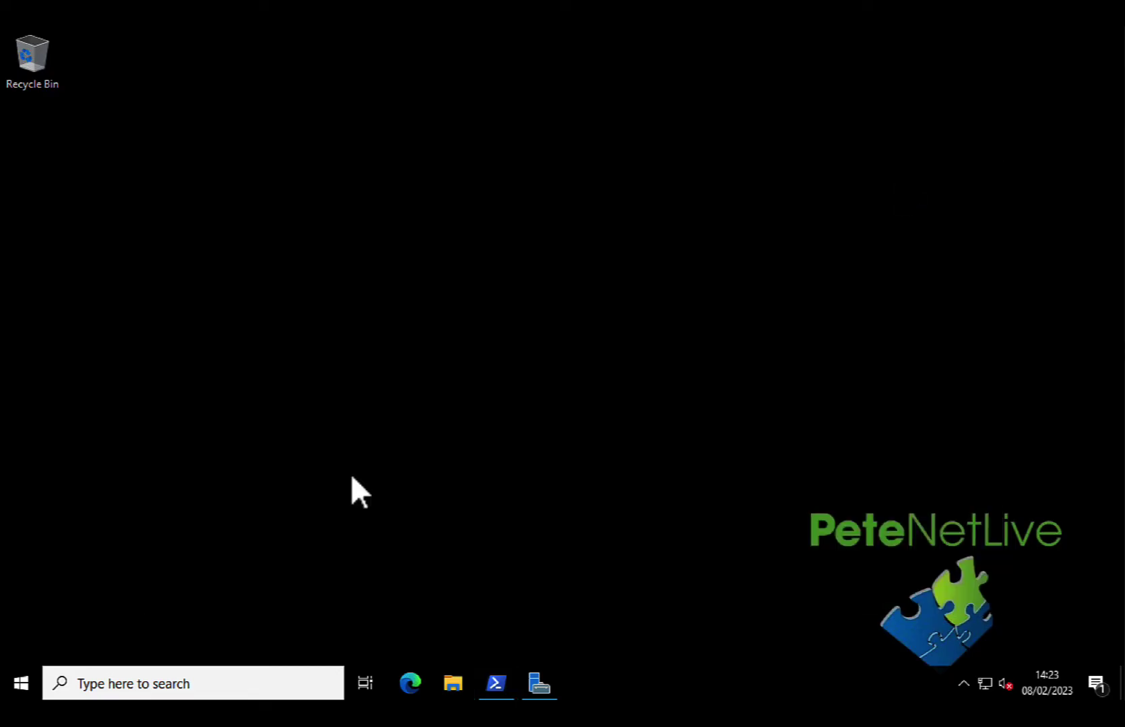
- Go through Settings > System > About to Advanced system settings showing WIN-2022.pnl.com
{"action": "left_click", "coordinate": [21, 683]}
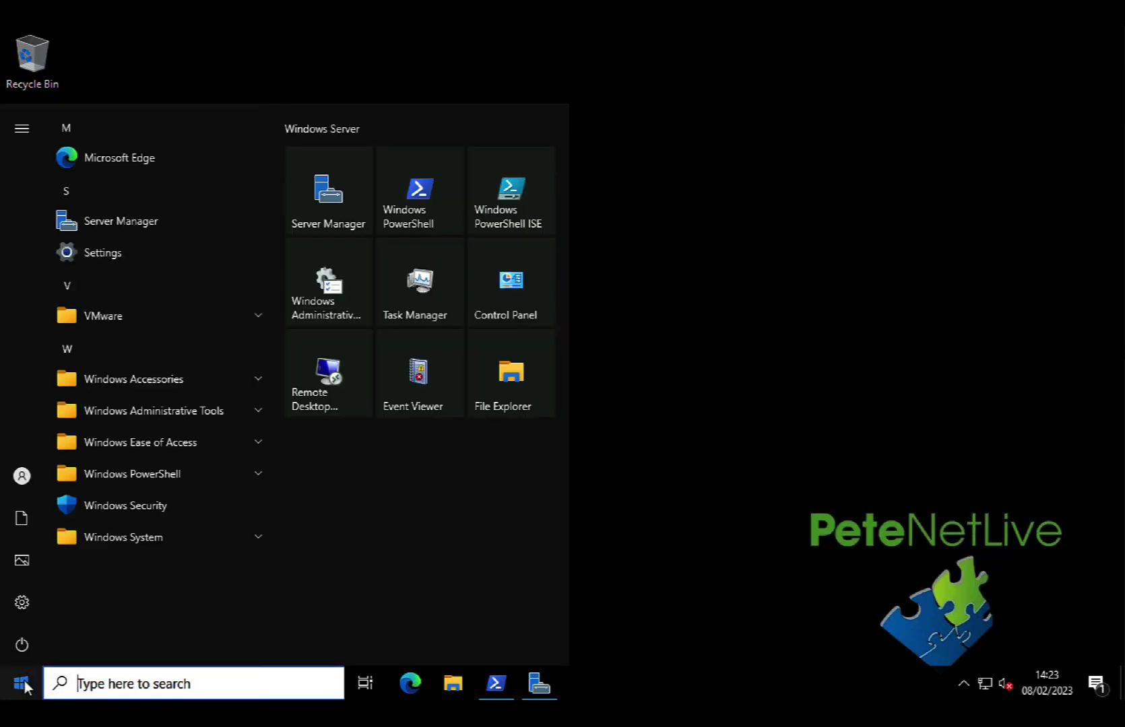
{"action": "left_click", "coordinate": [20, 603]}
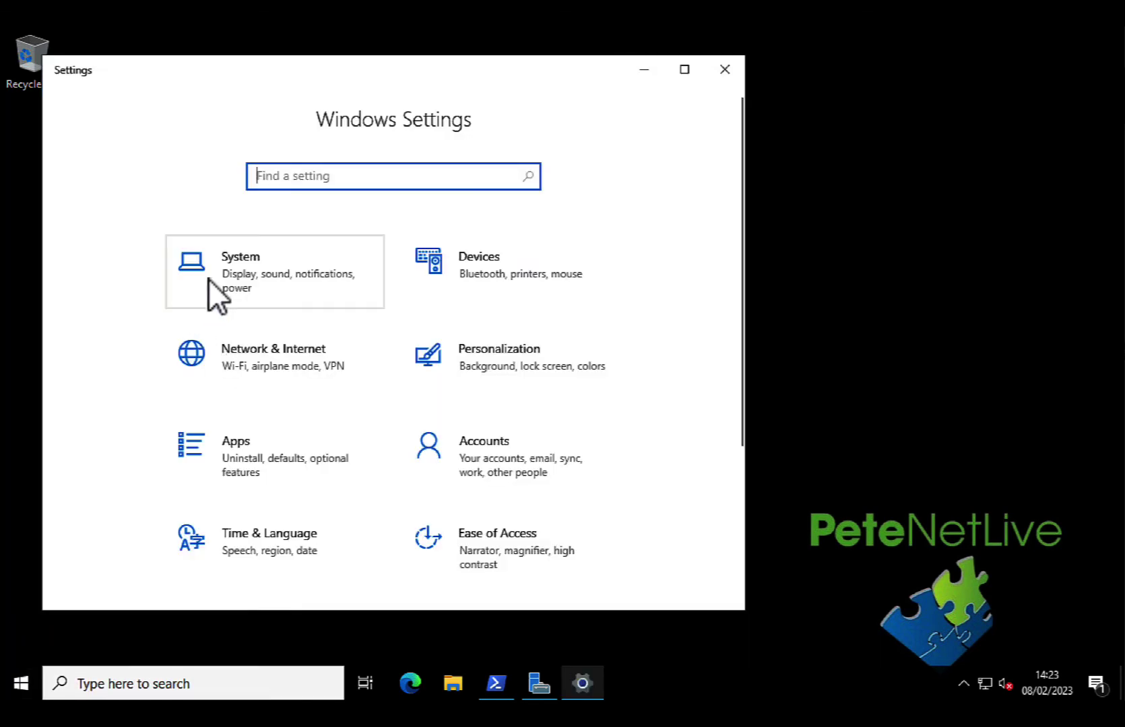
{"action": "left_click", "coordinate": [209, 279]}
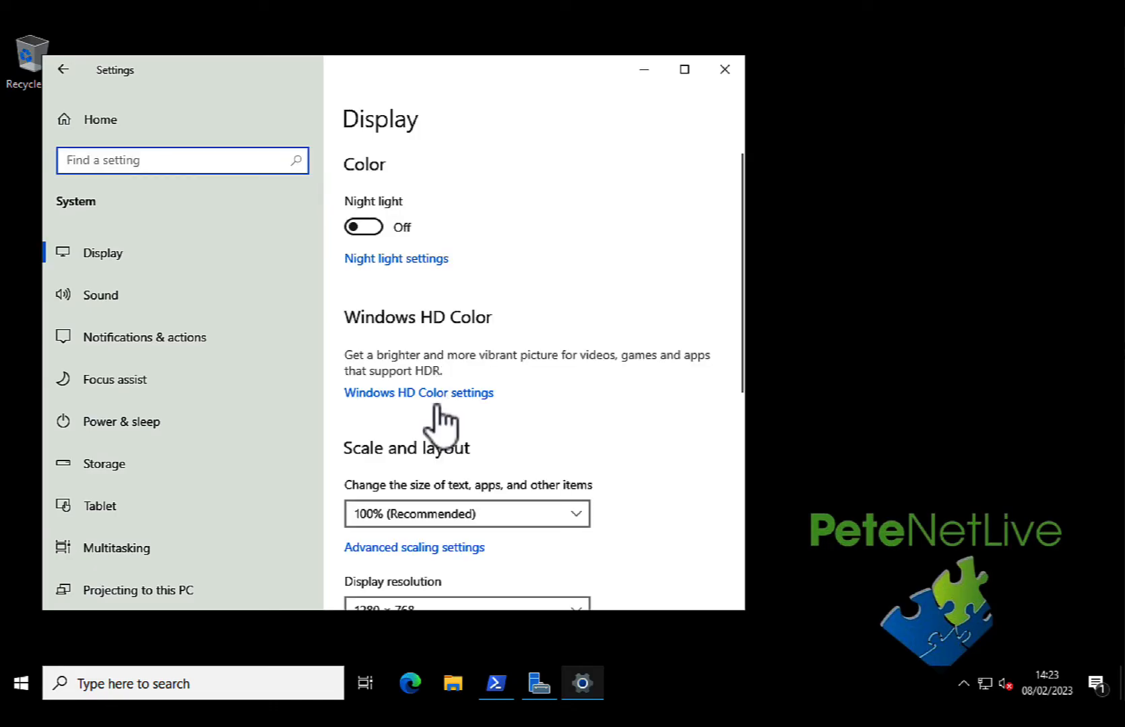
{"action": "scroll", "coordinate": [208, 533], "scroll_direction": "down", "scroll_amount": 3}
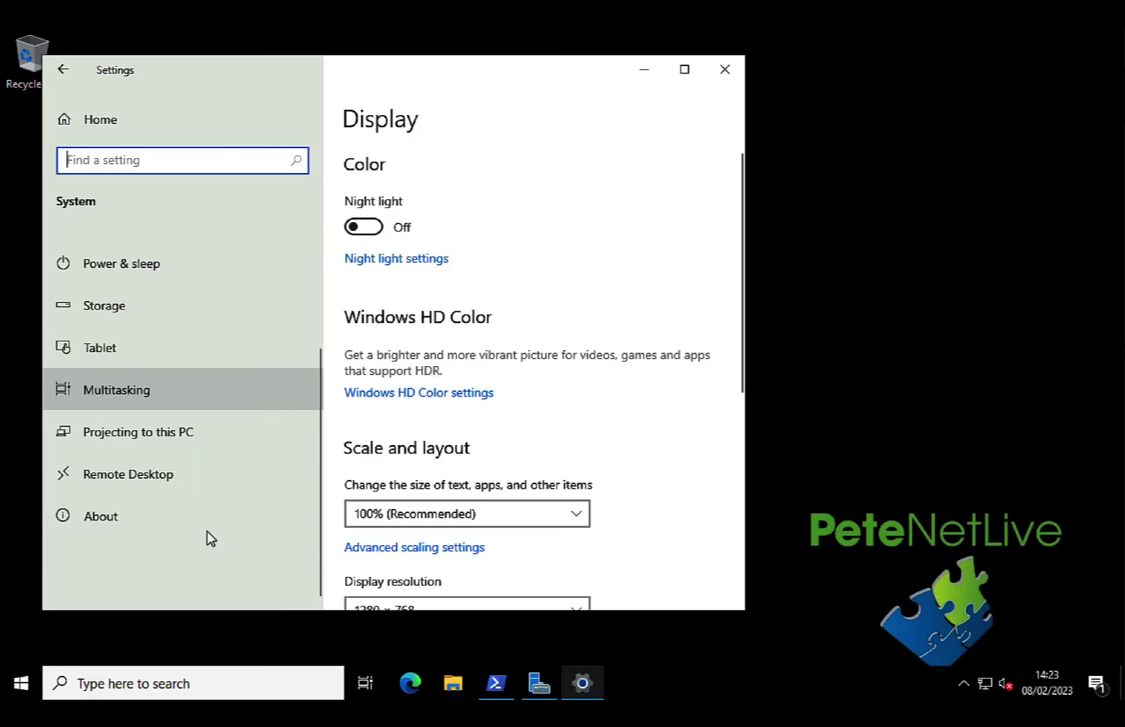
{"action": "left_click", "coordinate": [88, 518]}
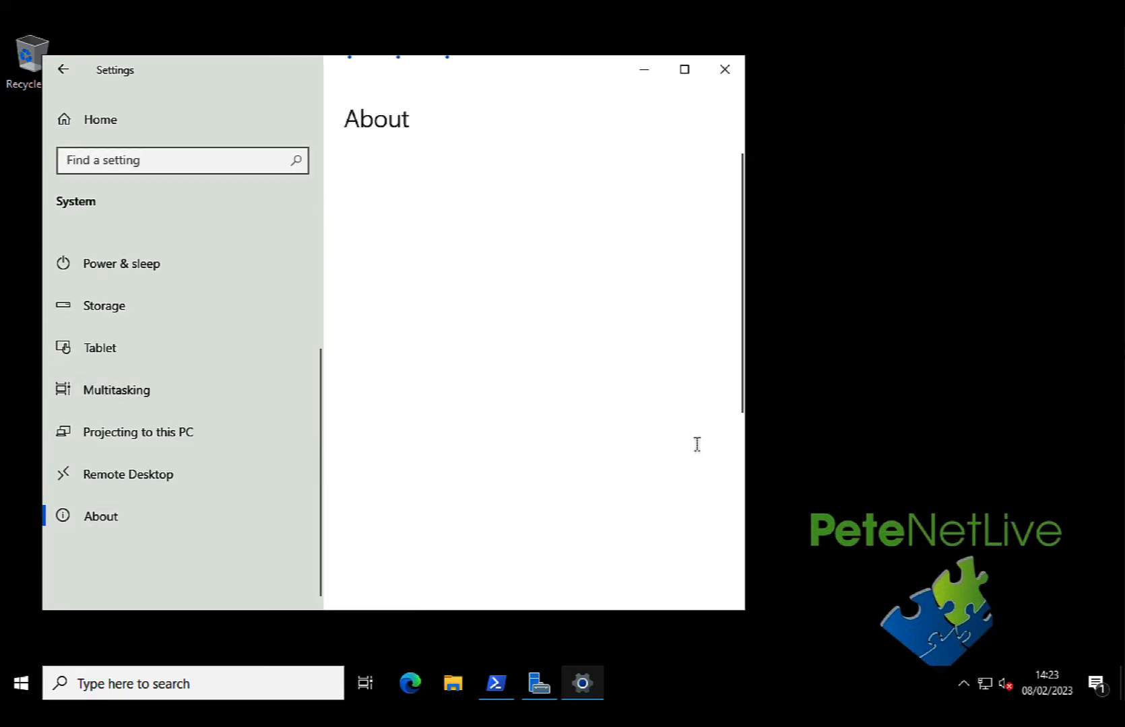
{"action": "scroll", "coordinate": [697, 447], "scroll_direction": "down", "scroll_amount": 10}
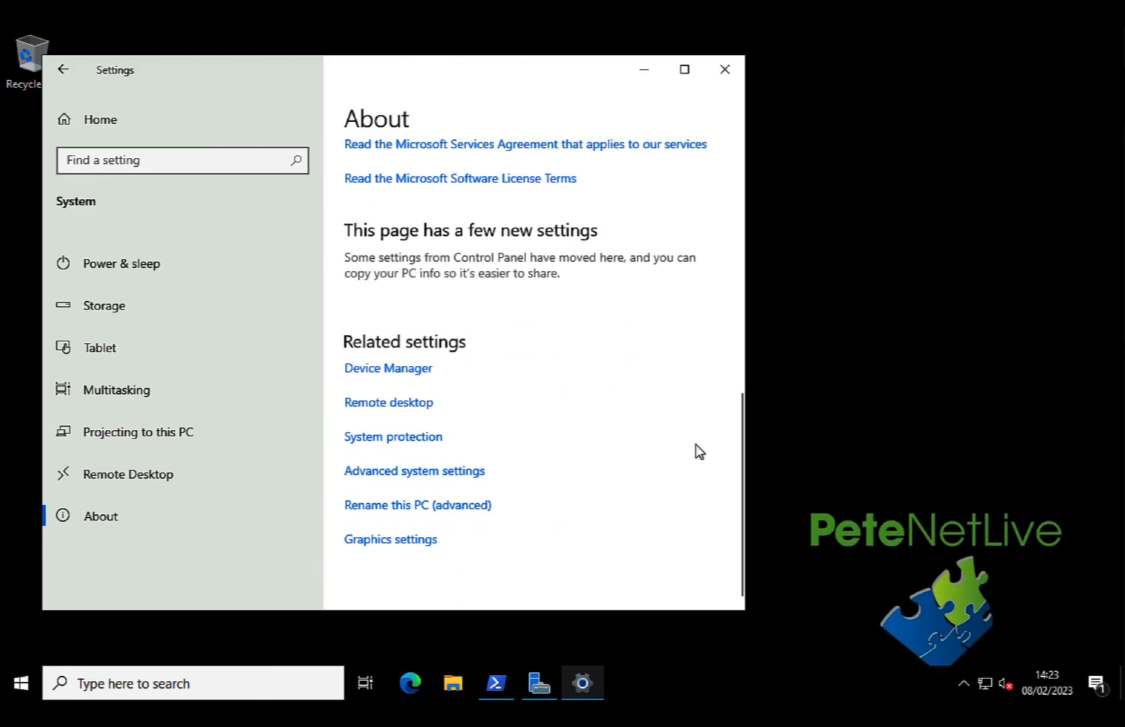
{"action": "left_click", "coordinate": [396, 471]}
- On the Computer Name tab, change membership from domain pnl.com to workgroup WORKGROUP and confirm
{"action": "left_click", "coordinate": [97, 115]}
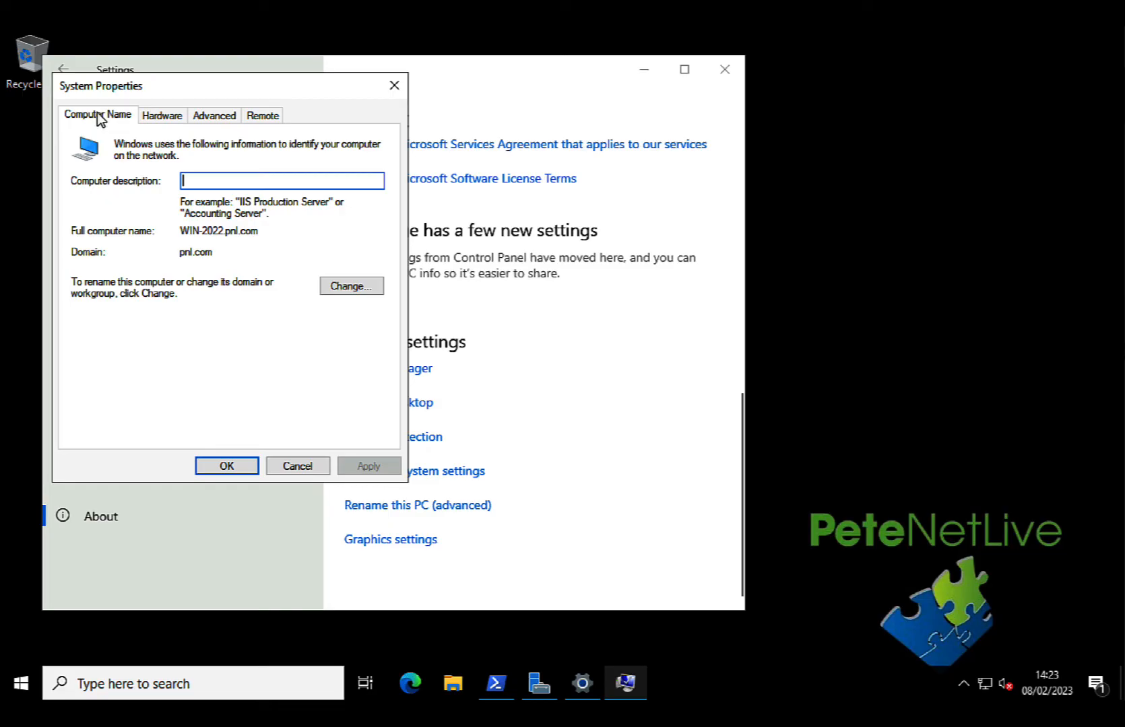
{"action": "left_click", "coordinate": [348, 289]}
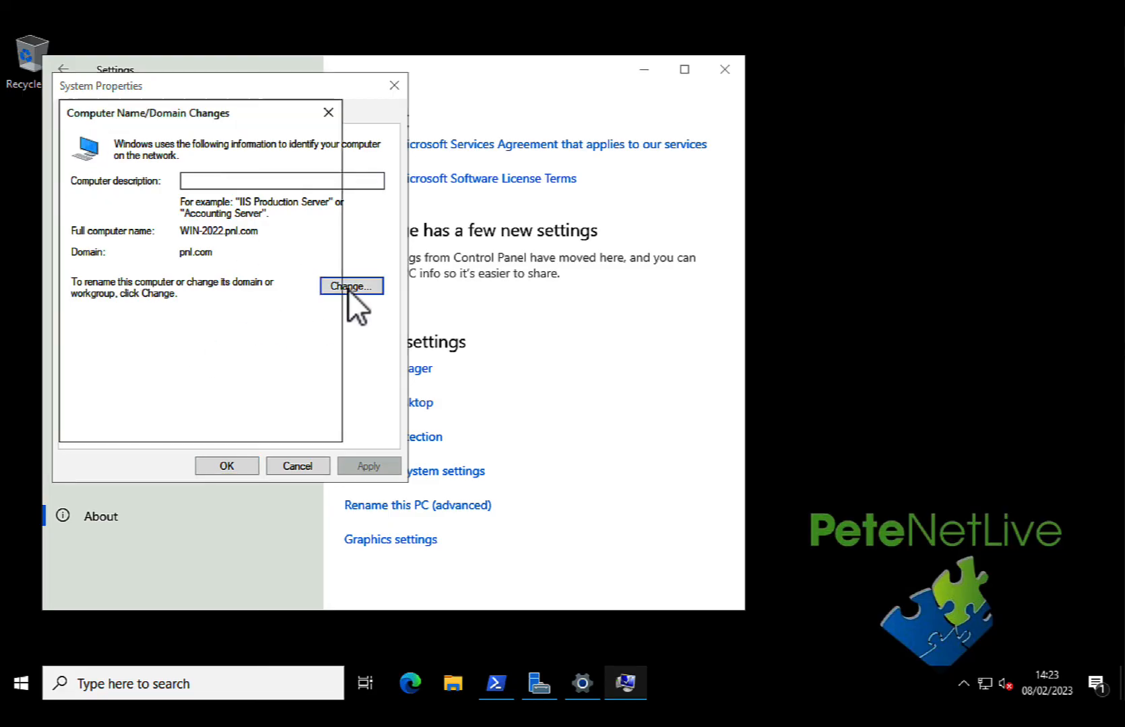
{"action": "left_click", "coordinate": [88, 364]}
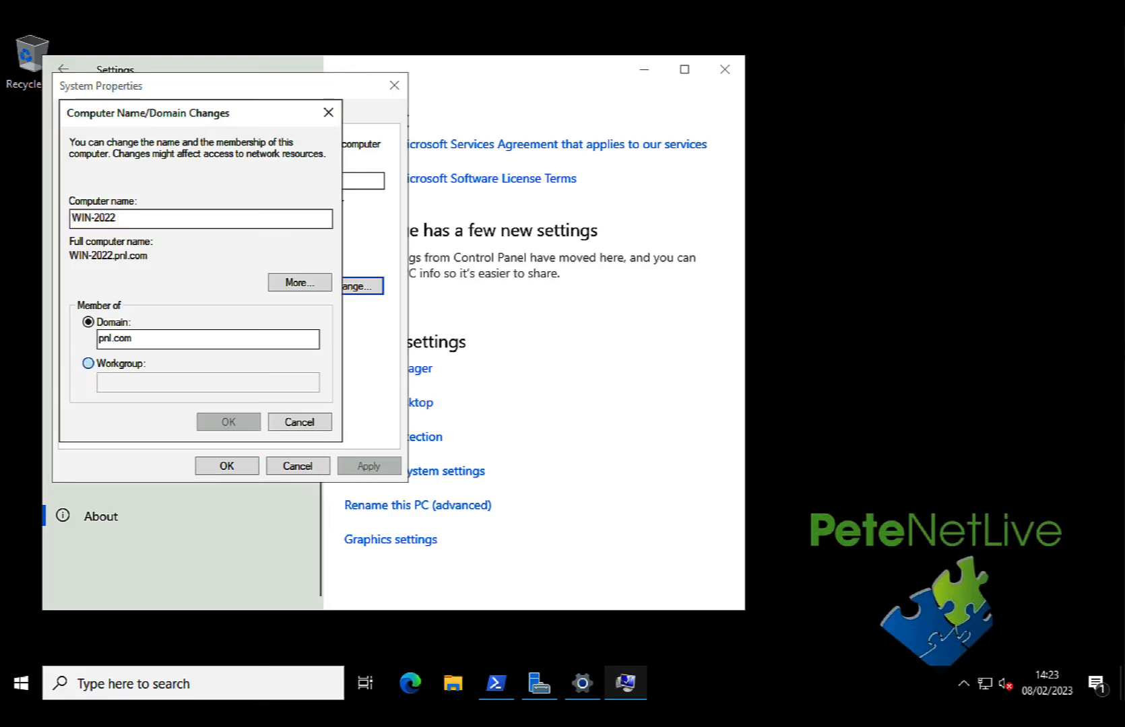
{"action": "left_click", "coordinate": [120, 387]}
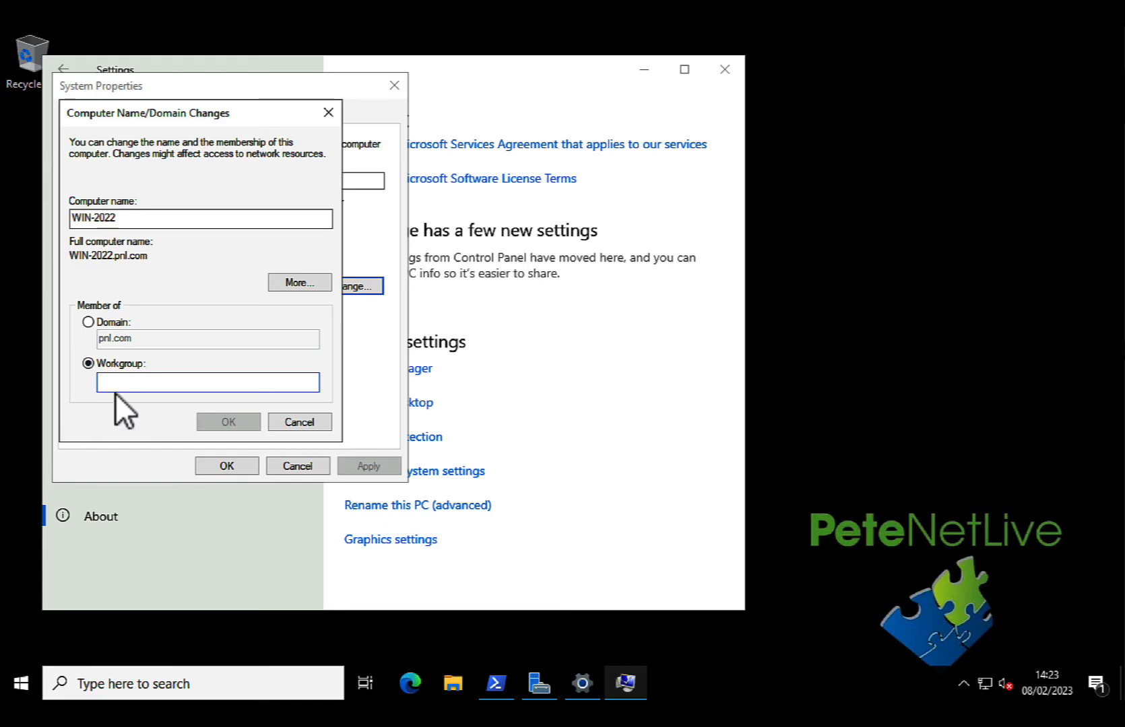
{"action": "type", "text": "WORKGR"}
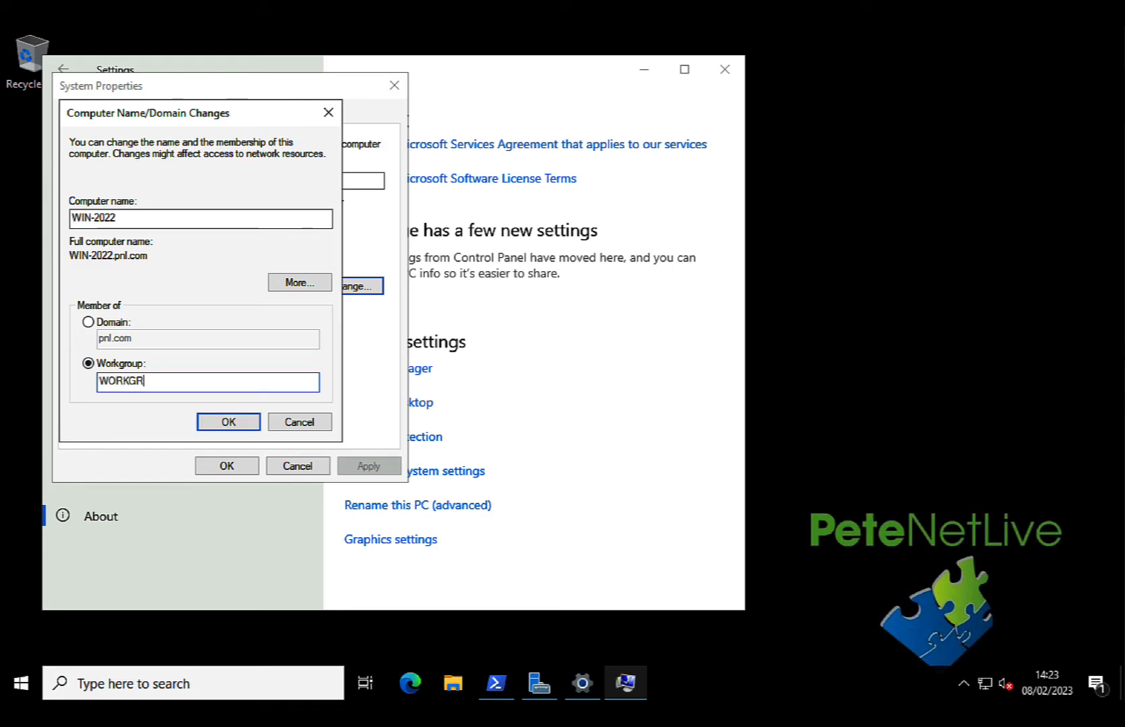
{"action": "type", "text": "OUP"}
{"action": "left_click", "coordinate": [217, 422]}
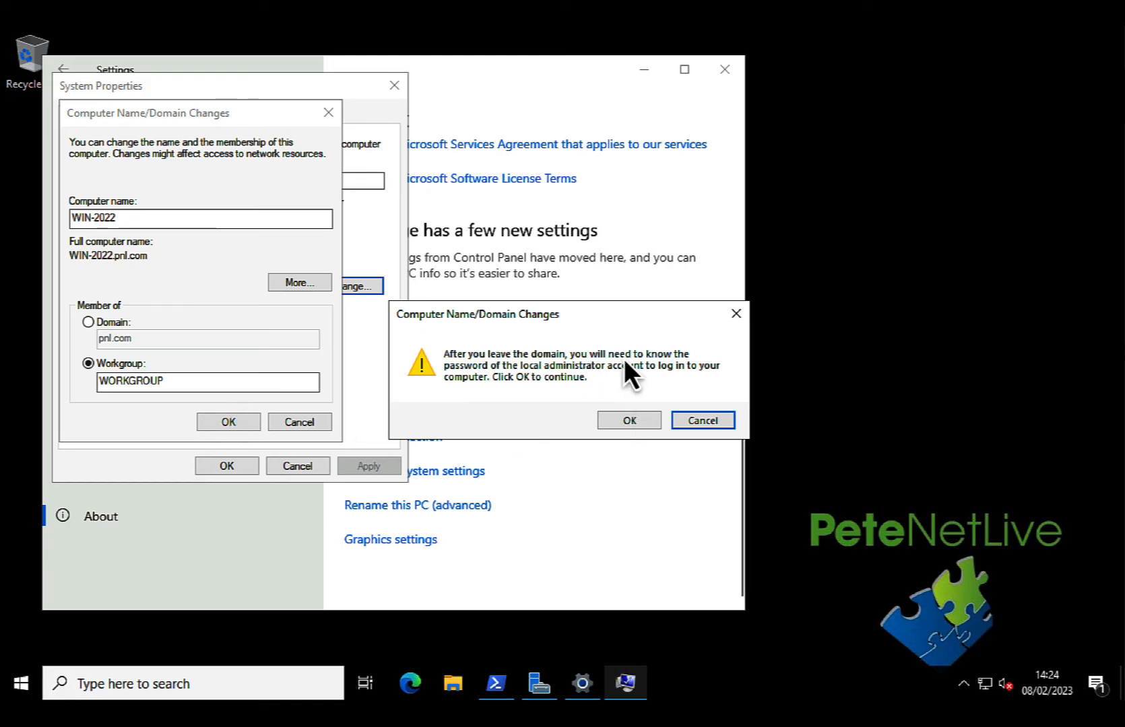
- Acknowledge the password warning, WORKGROUP welcome and restart notice, then close and restart the server
{"action": "left_click", "coordinate": [623, 420]}
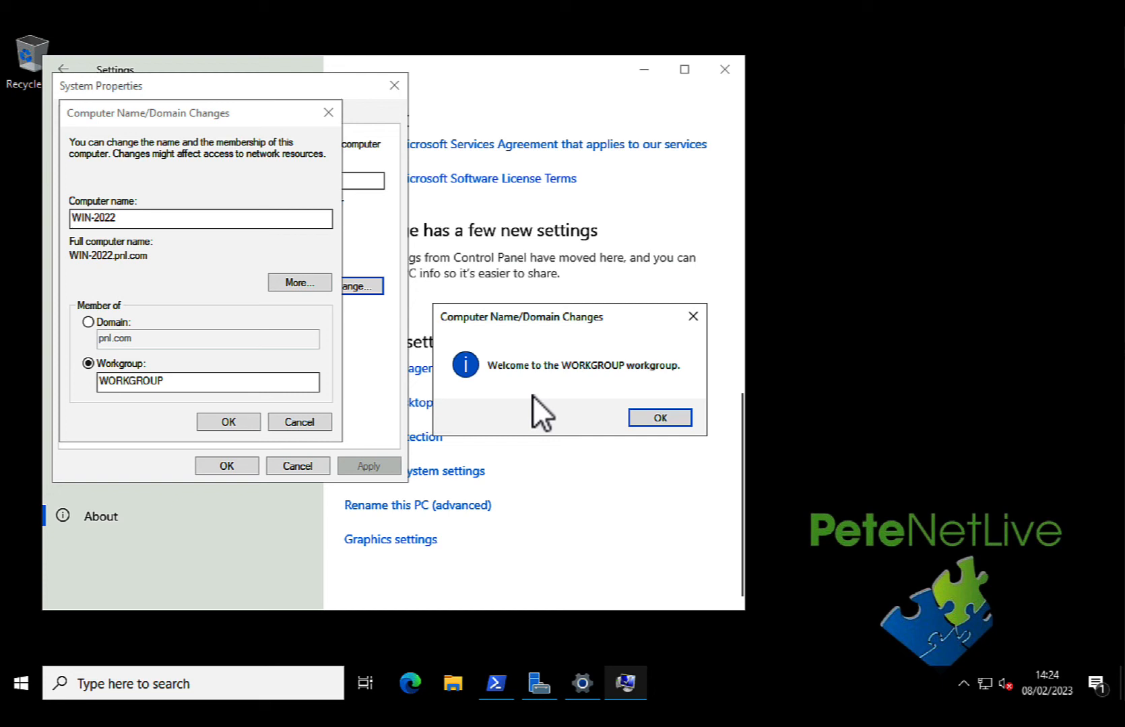
{"action": "left_click", "coordinate": [650, 419]}
{"action": "left_click", "coordinate": [671, 381]}
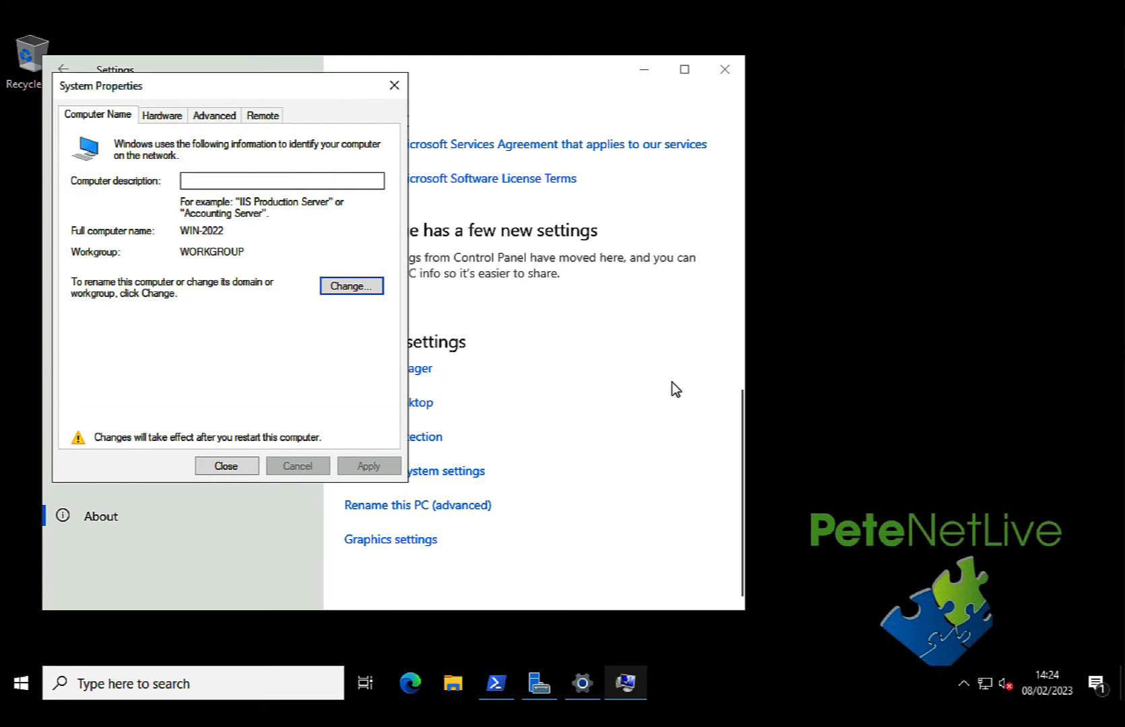
{"action": "left_click", "coordinate": [226, 467]}
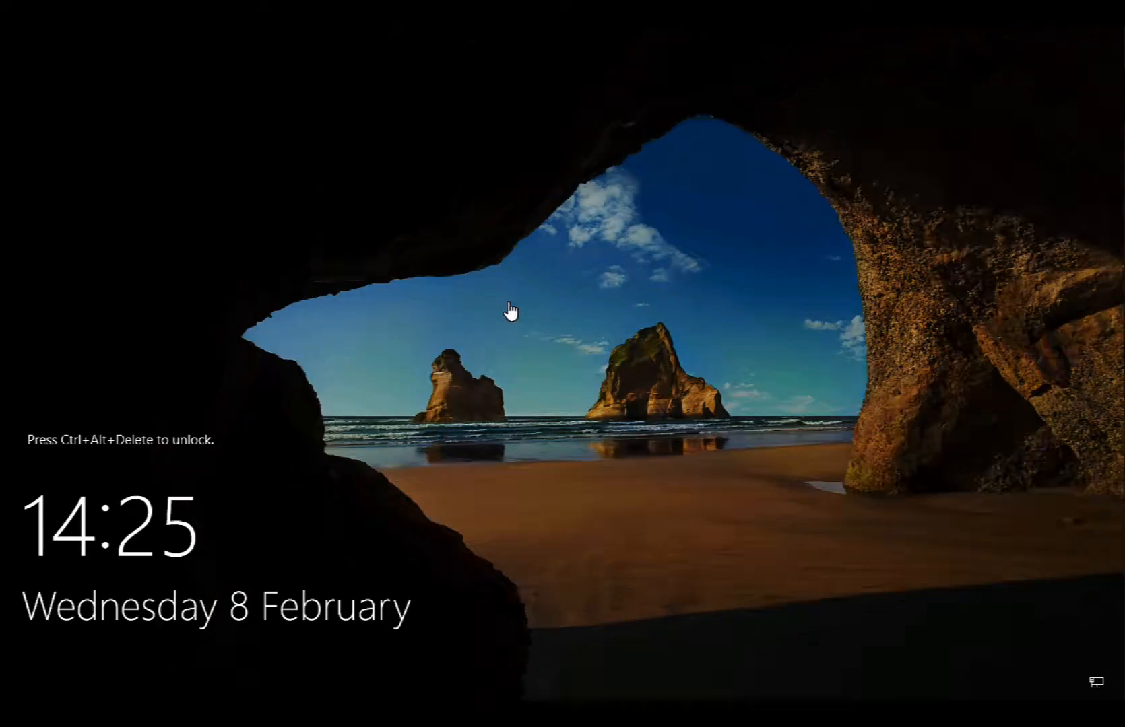
- Sign in as the local Administrator with Ctrl+Alt+Delete and the password prompt
{"action": "key", "text": "ctrl+alt+Delete"}
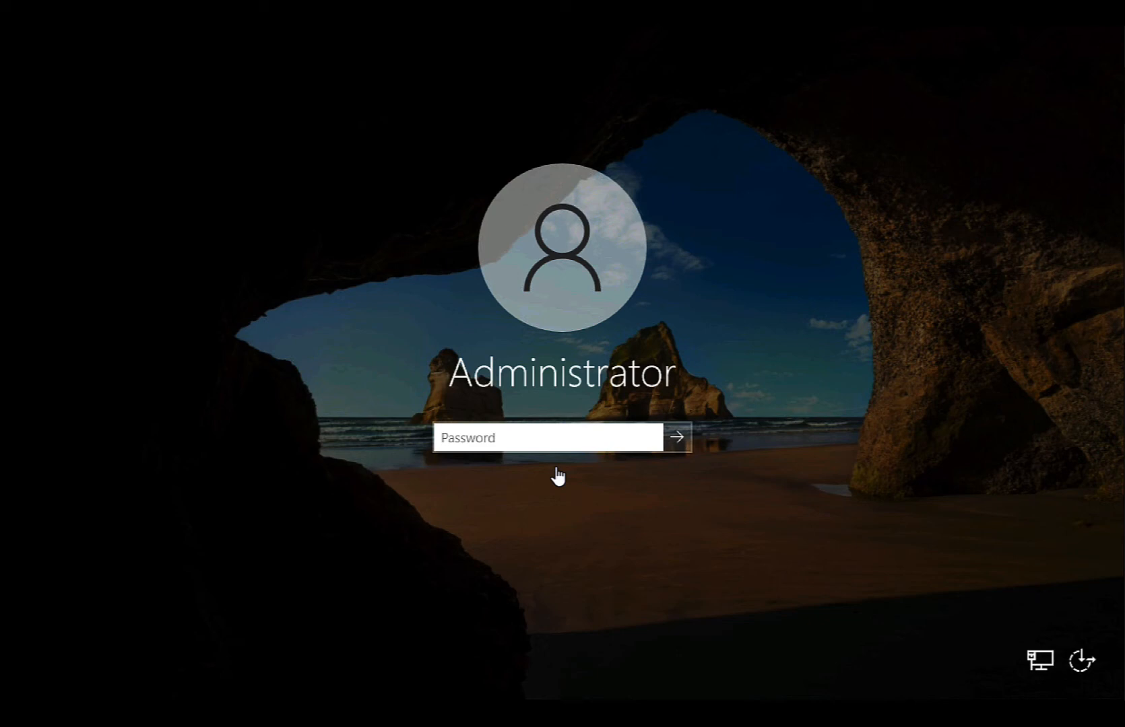
{"action": "left_click", "coordinate": [465, 441]}
{"action": "type", "text": "****"}
{"action": "type", "text": "*****"}
{"action": "key", "text": "Return"}
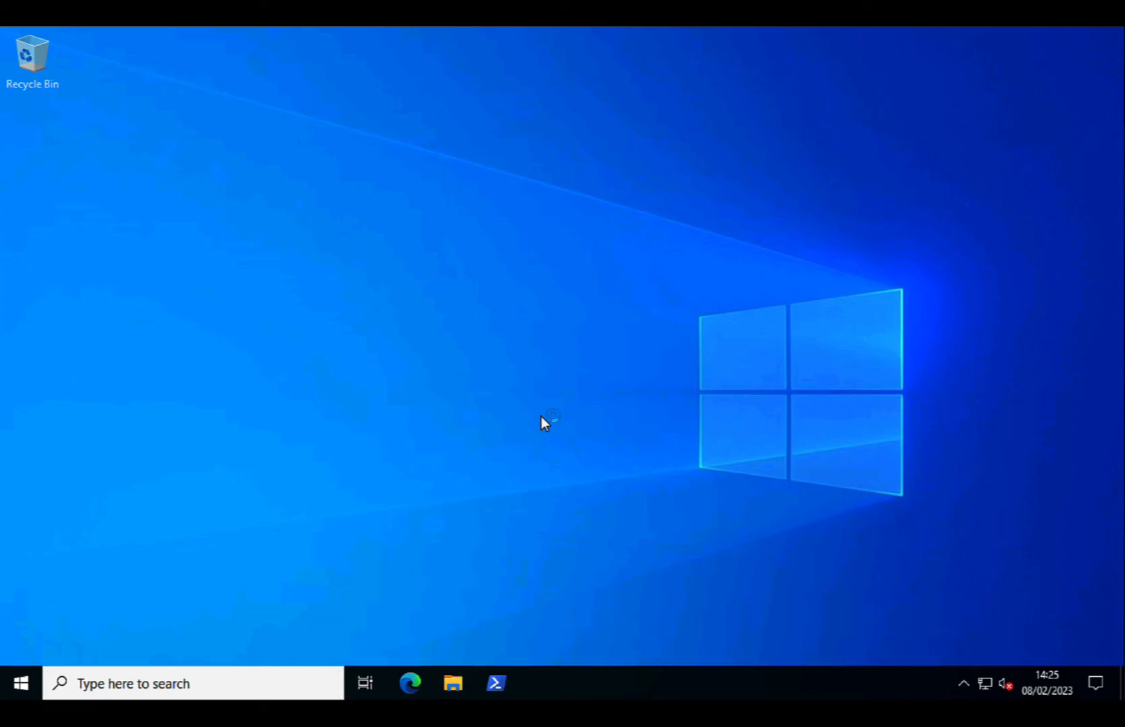
- Minimize the PowerShell console and the Server Manager window that opened
{"action": "left_click", "coordinate": [494, 684]}
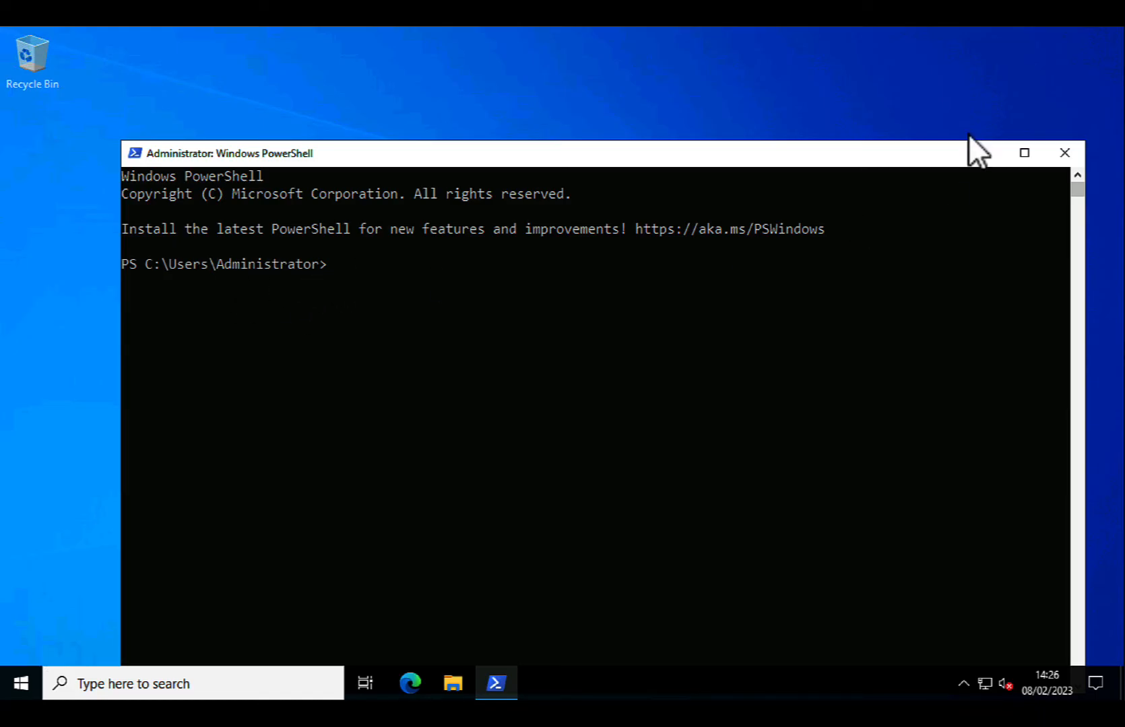
{"action": "left_click", "coordinate": [992, 151]}
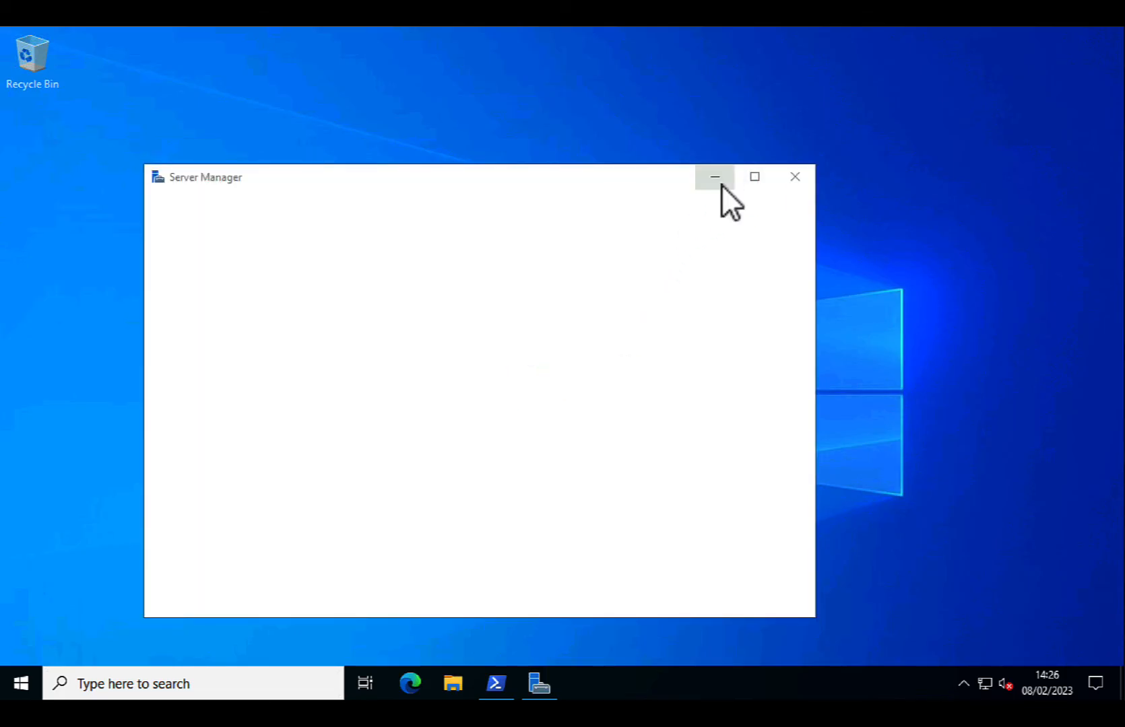
{"action": "left_click", "coordinate": [721, 183]}
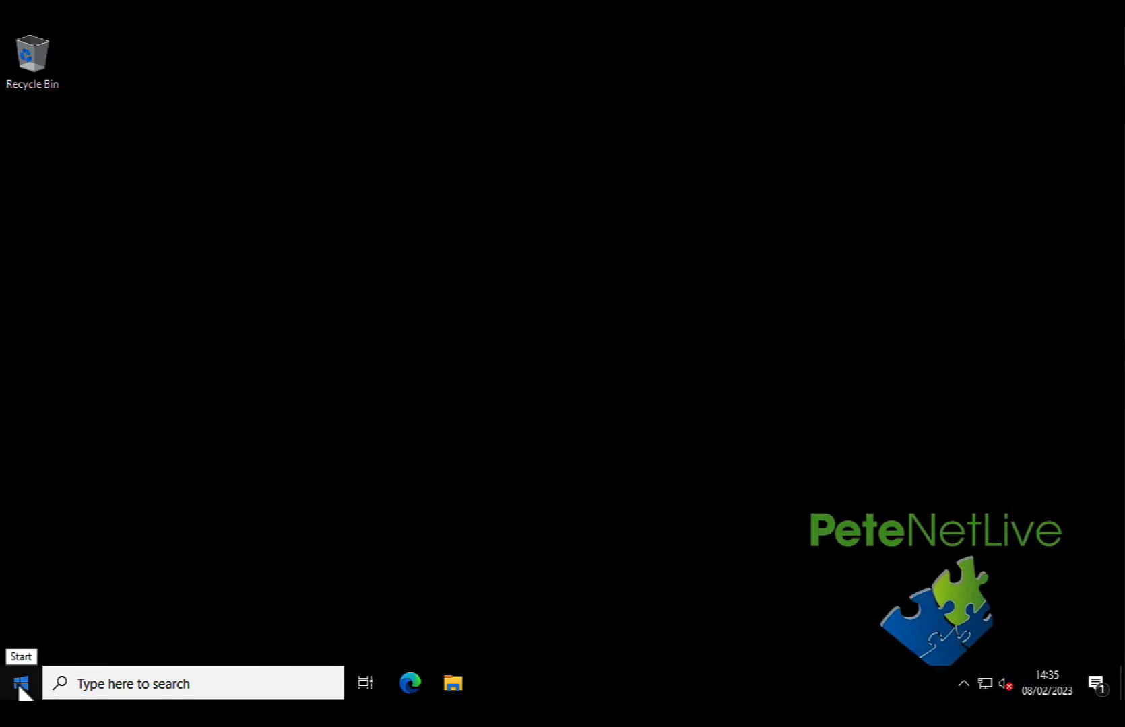
- Start Remove-Computer from an administrator PowerShell opened via the Start button menu
{"action": "right_click", "coordinate": [21, 685]}
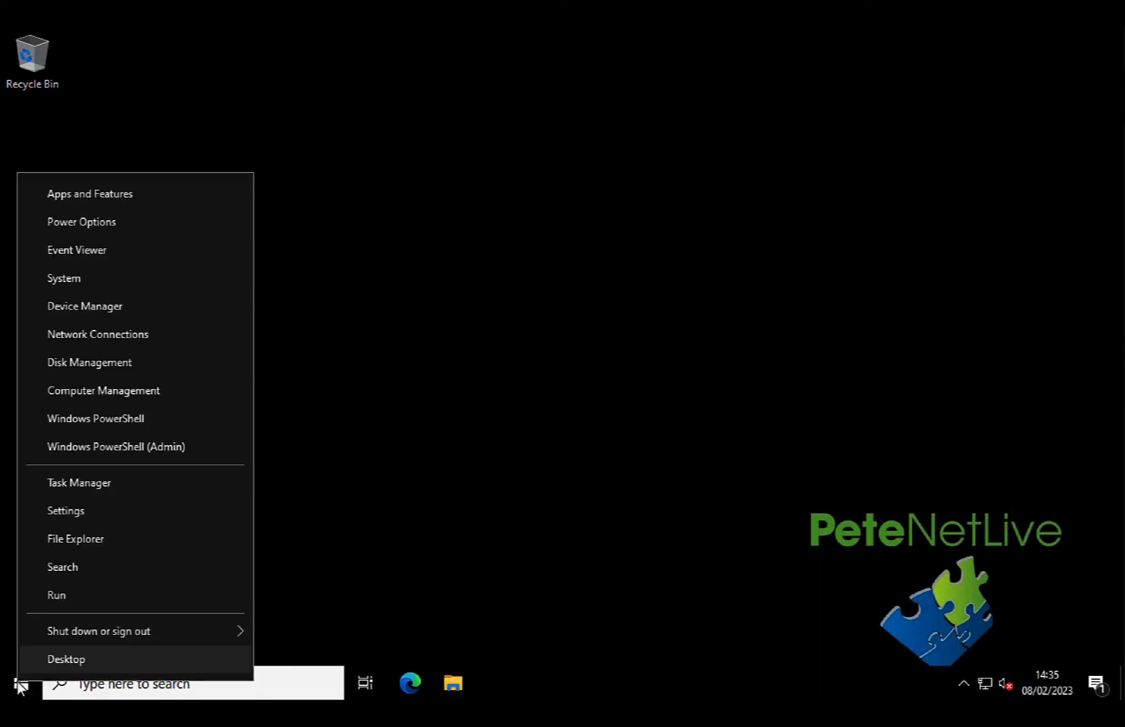
{"action": "left_click", "coordinate": [52, 445]}
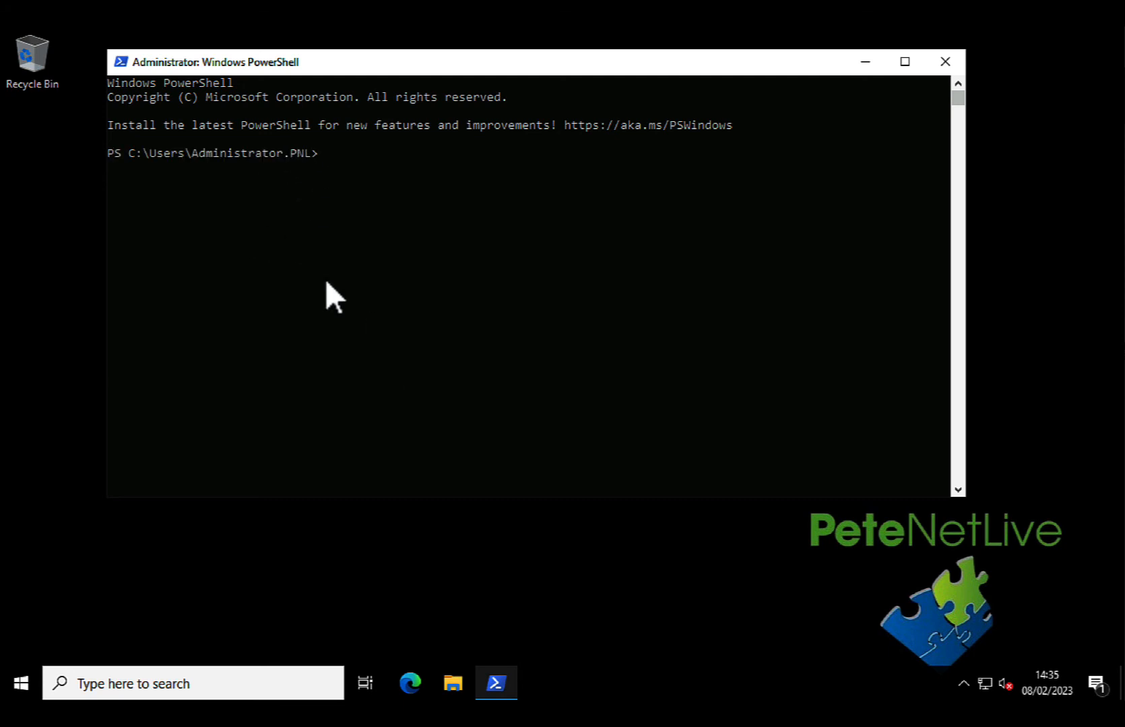
{"action": "type", "text": "re"}
{"action": "type", "text": "move-C"}
{"action": "type", "text": "om"}
{"action": "key", "text": "Tab"}
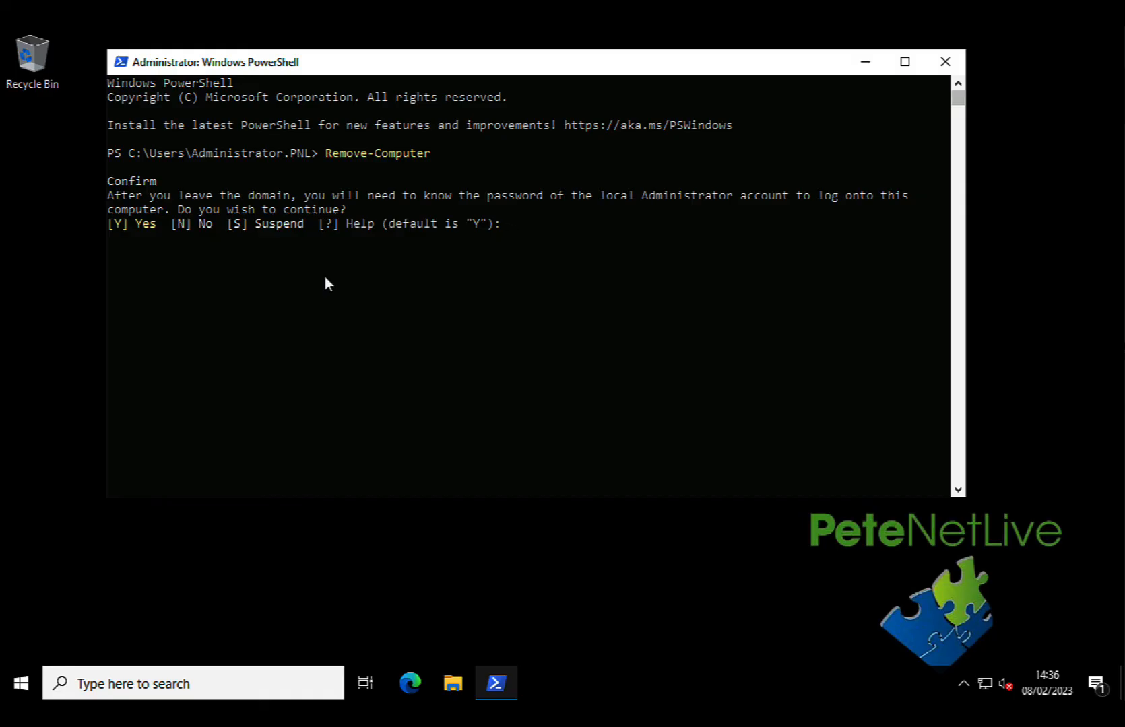
{"action": "type", "text": "Y"}
- Answer Y to leave the domain, then reboot with Restart-Computer
{"action": "key", "text": "Return"}
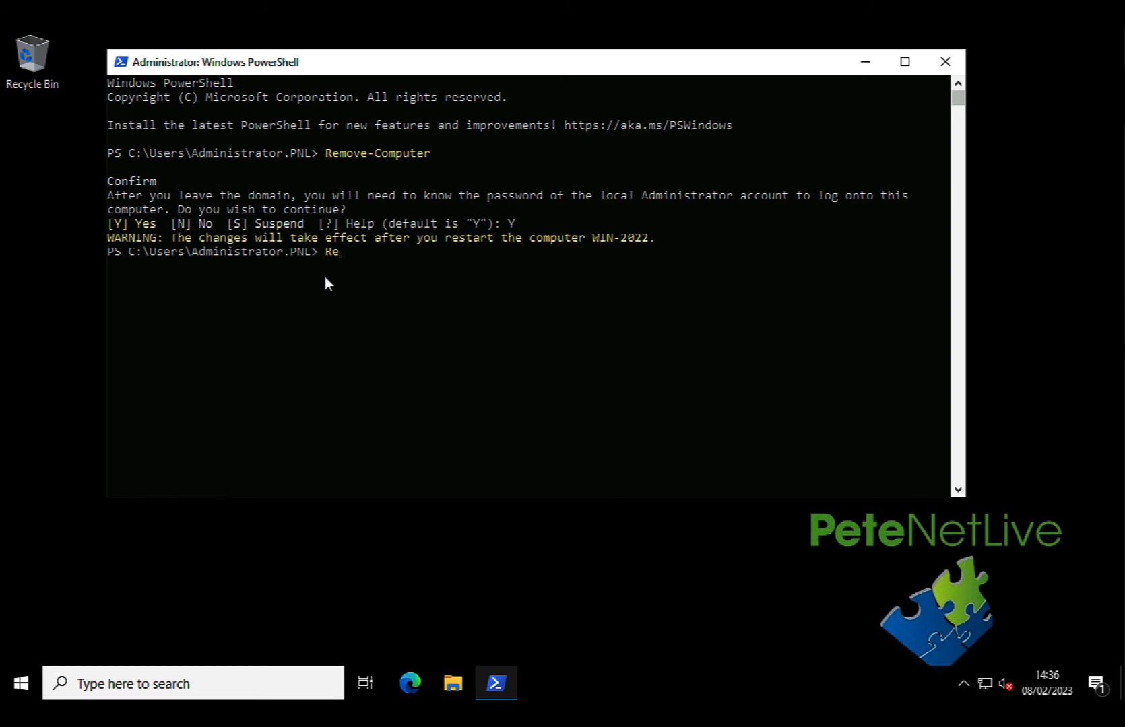
{"action": "type", "text": "start"}
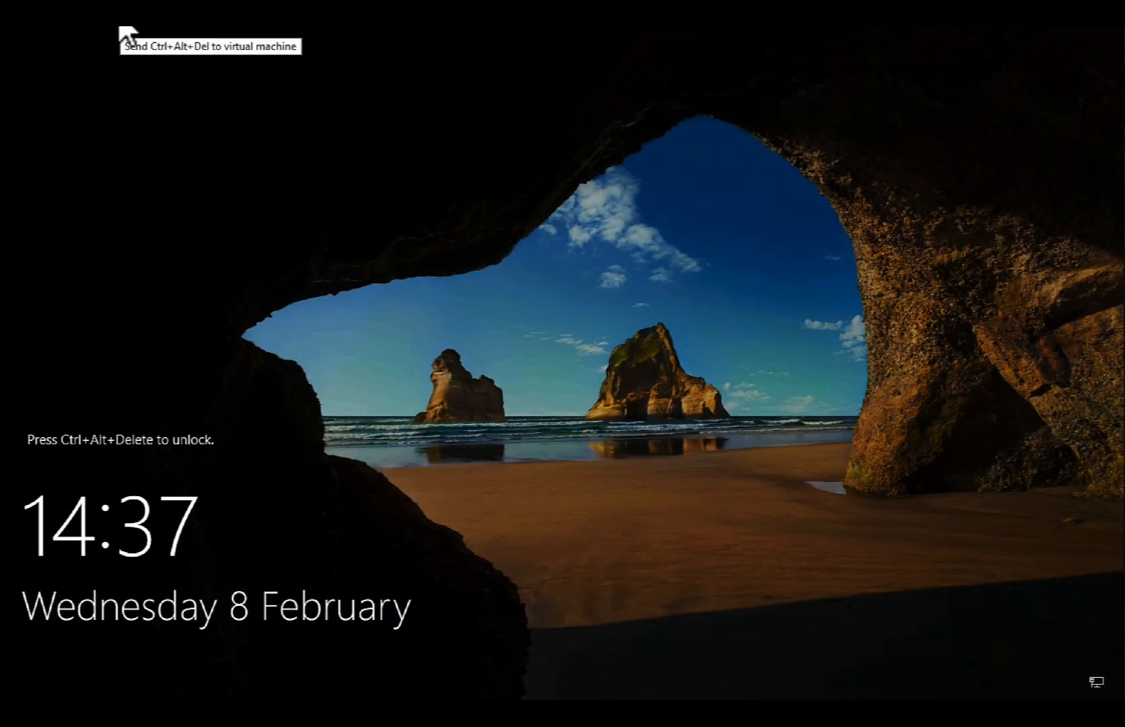
- Send Ctrl+Alt+Del to the VM and sign in with the local Administrator password
{"action": "left_click", "coordinate": [128, 28]}
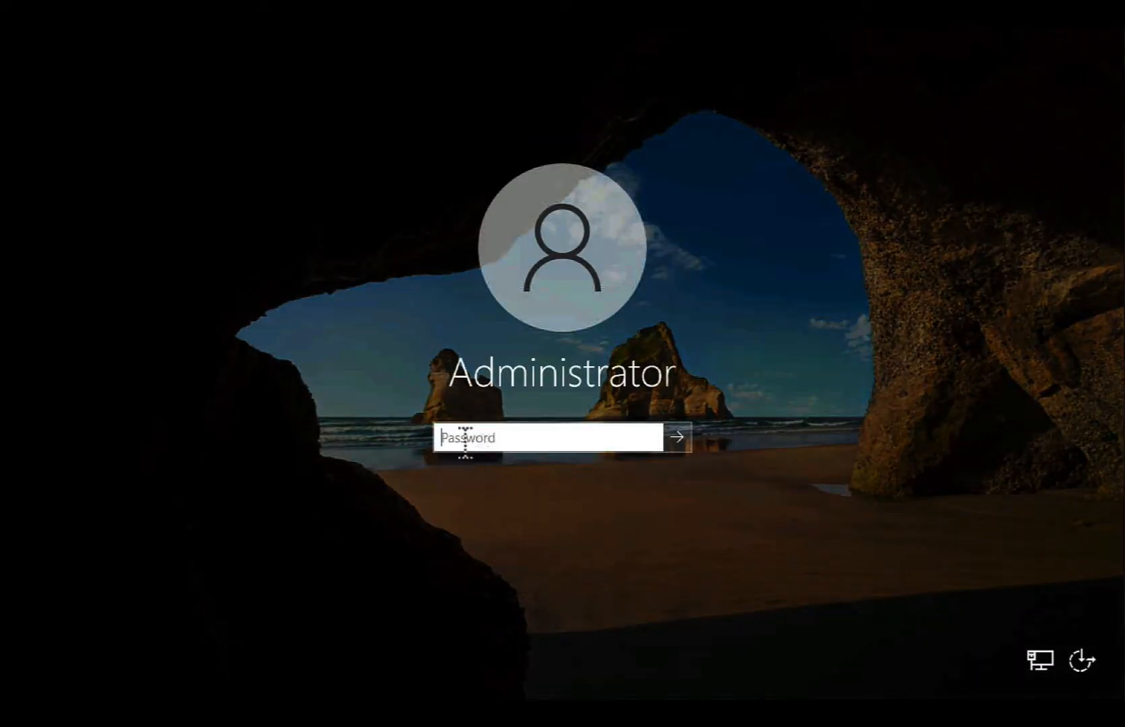
{"action": "type", "text": "••"}
{"action": "type", "text": "••••••"}
{"action": "key", "text": "Return"}
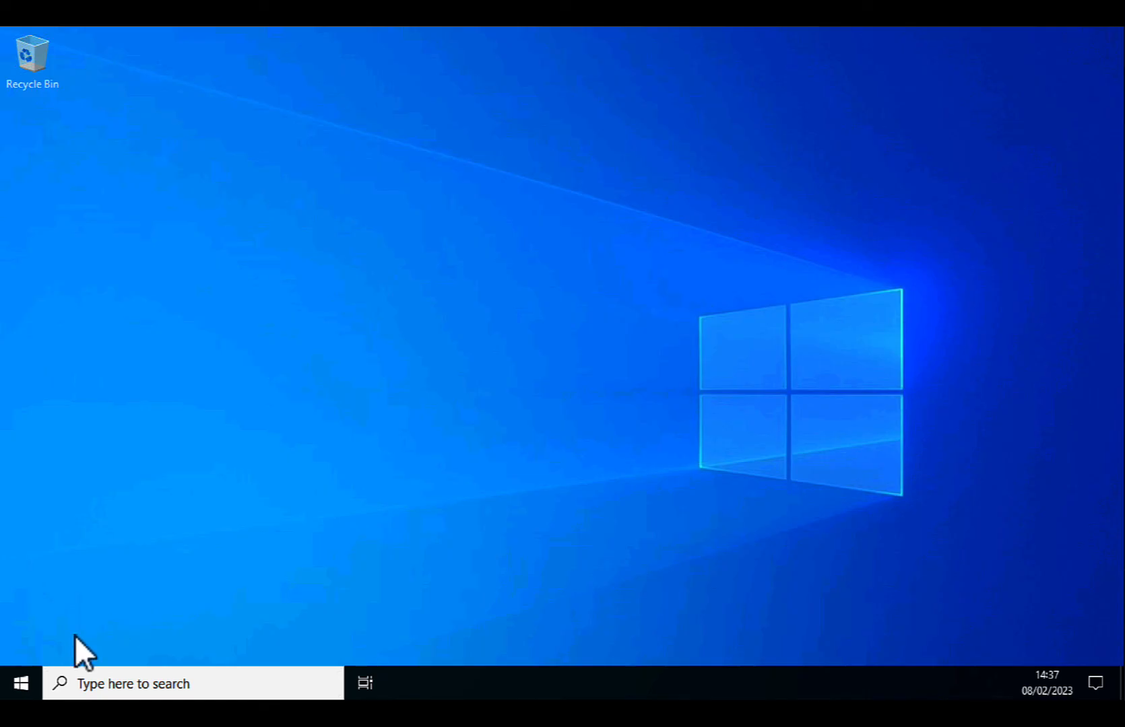
{"action": "left_click", "coordinate": [24, 684]}
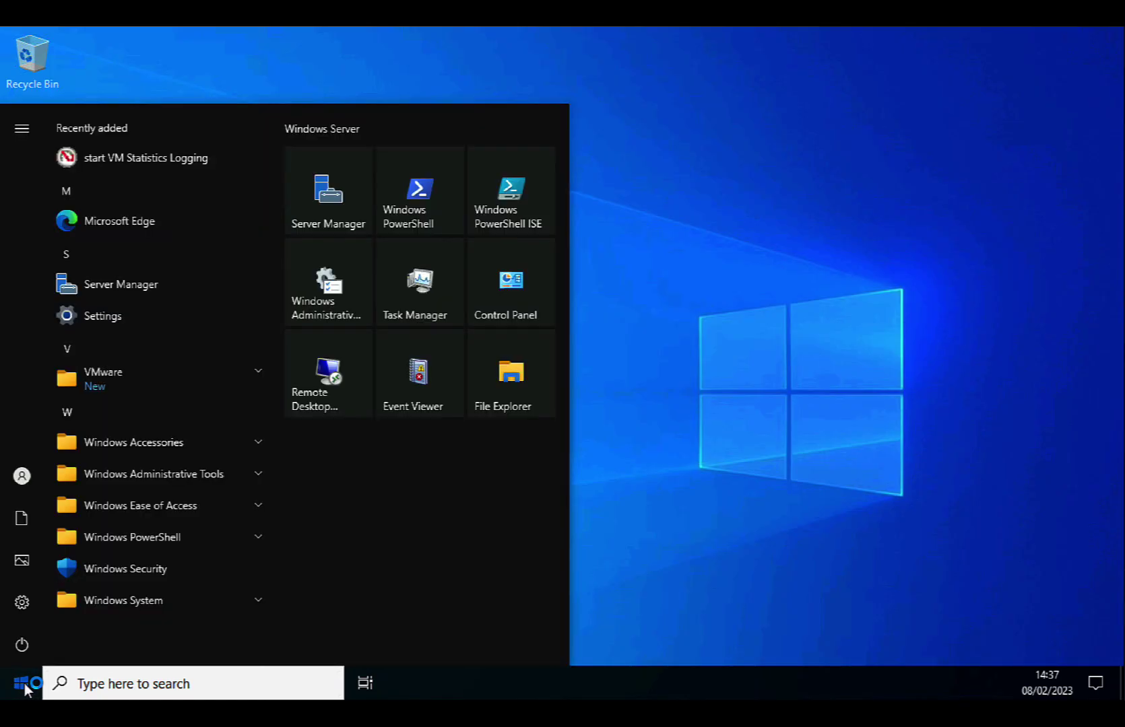
{"action": "left_click", "coordinate": [21, 603]}
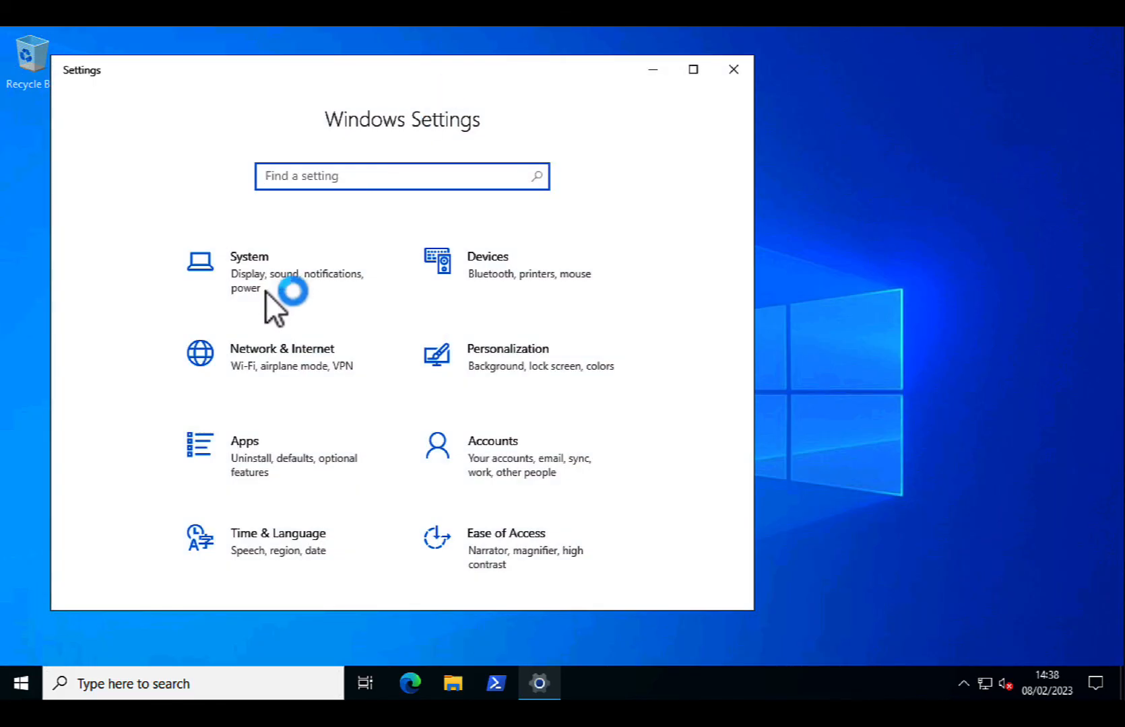
{"action": "left_click", "coordinate": [272, 270]}
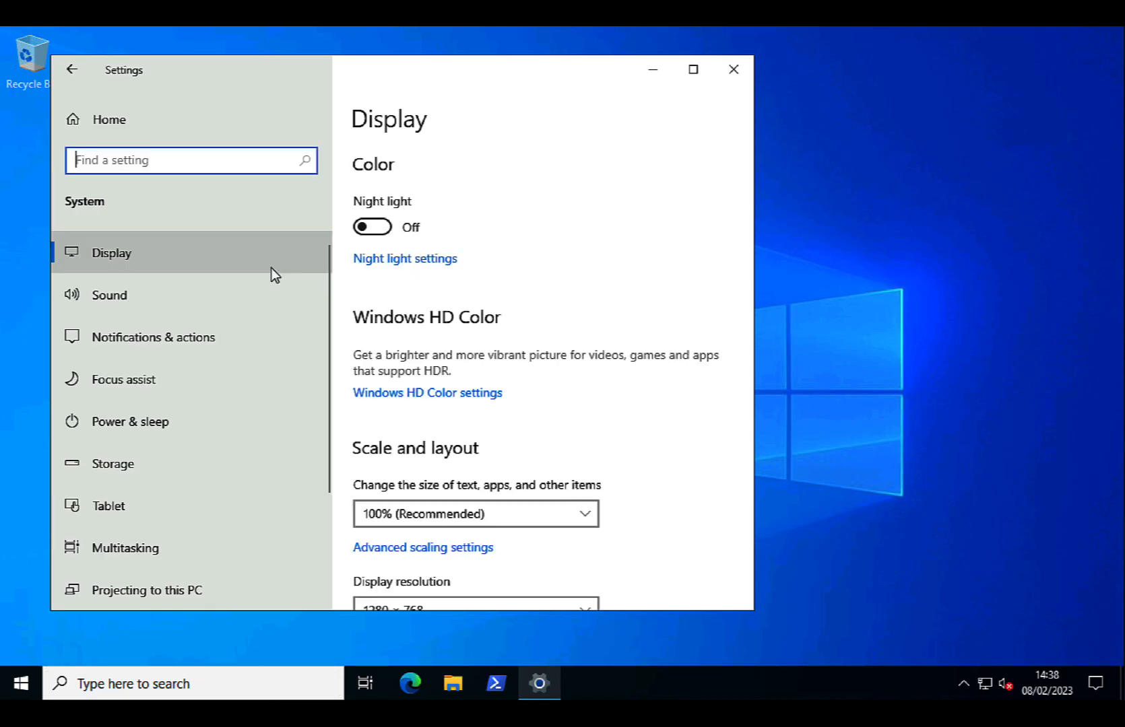
{"action": "scroll", "coordinate": [161, 414], "scroll_direction": "down", "scroll_amount": 2}
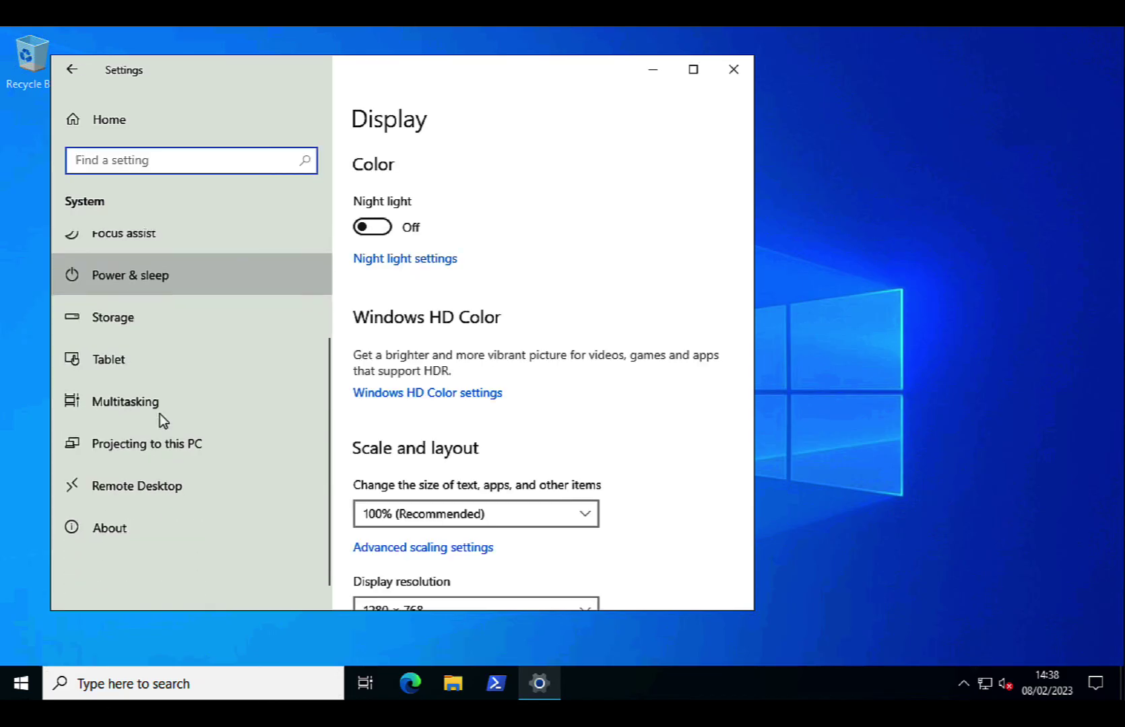
{"action": "left_click", "coordinate": [114, 525]}
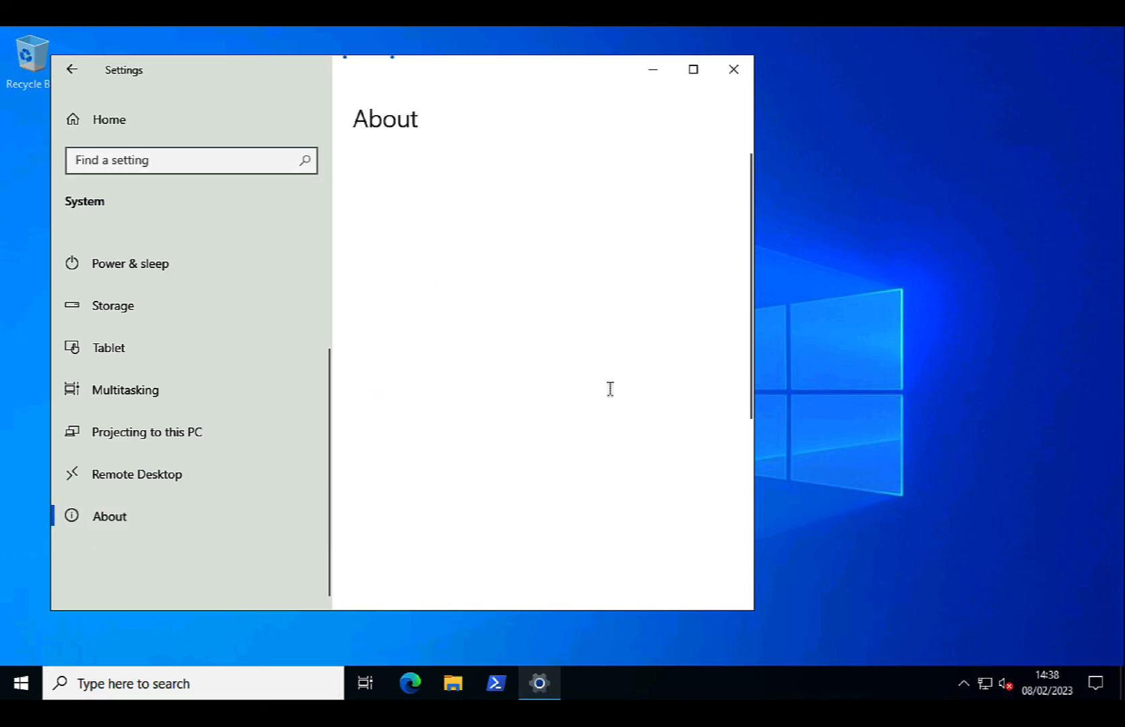
{"action": "scroll", "coordinate": [610, 390], "scroll_direction": "down", "scroll_amount": 2}
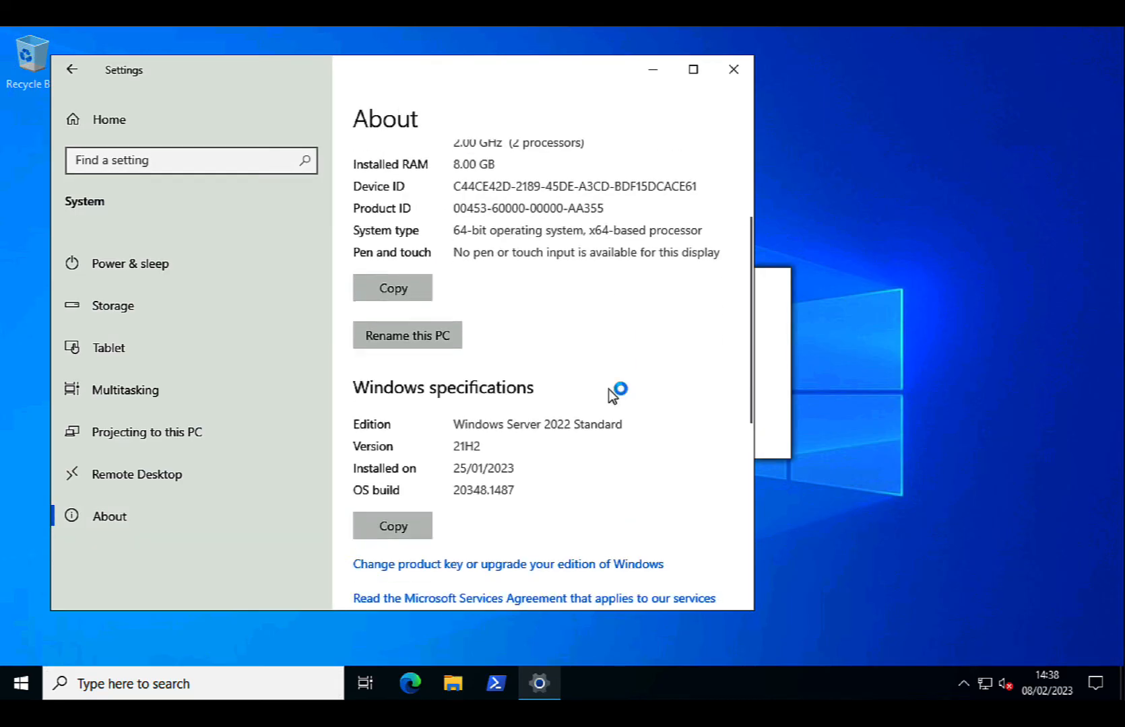
{"action": "scroll", "coordinate": [610, 390], "scroll_direction": "down", "scroll_amount": 5}
{"action": "scroll", "coordinate": [611, 396], "scroll_direction": "down", "scroll_amount": 1}
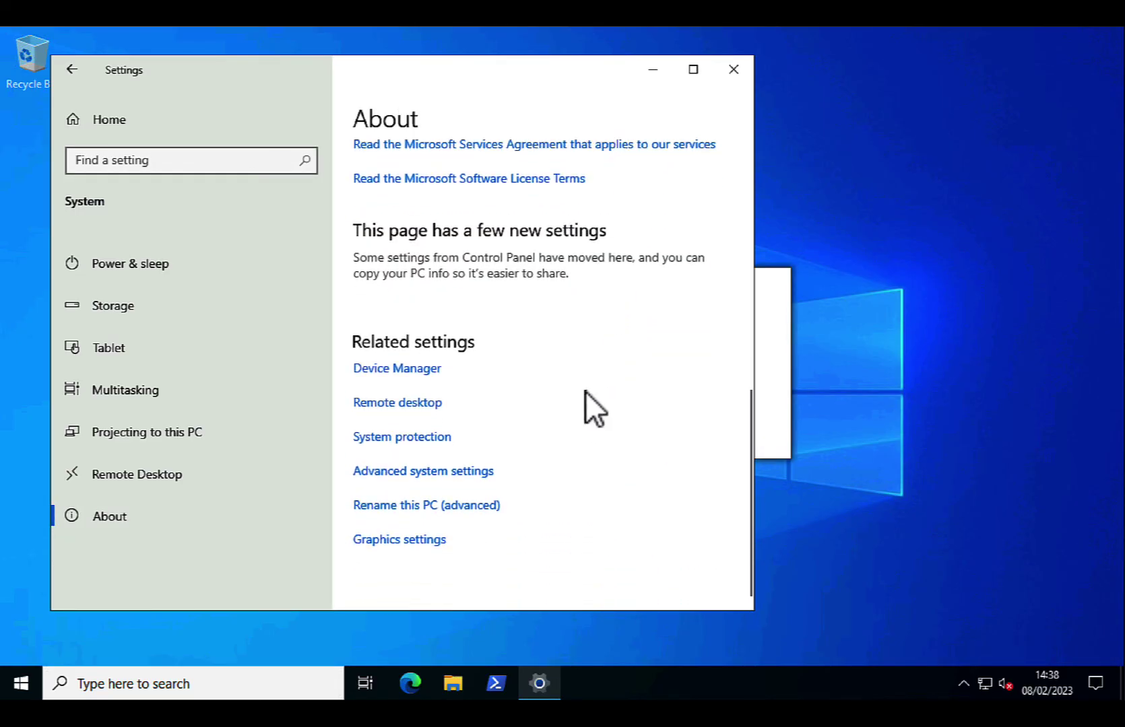
{"action": "left_click", "coordinate": [392, 473]}
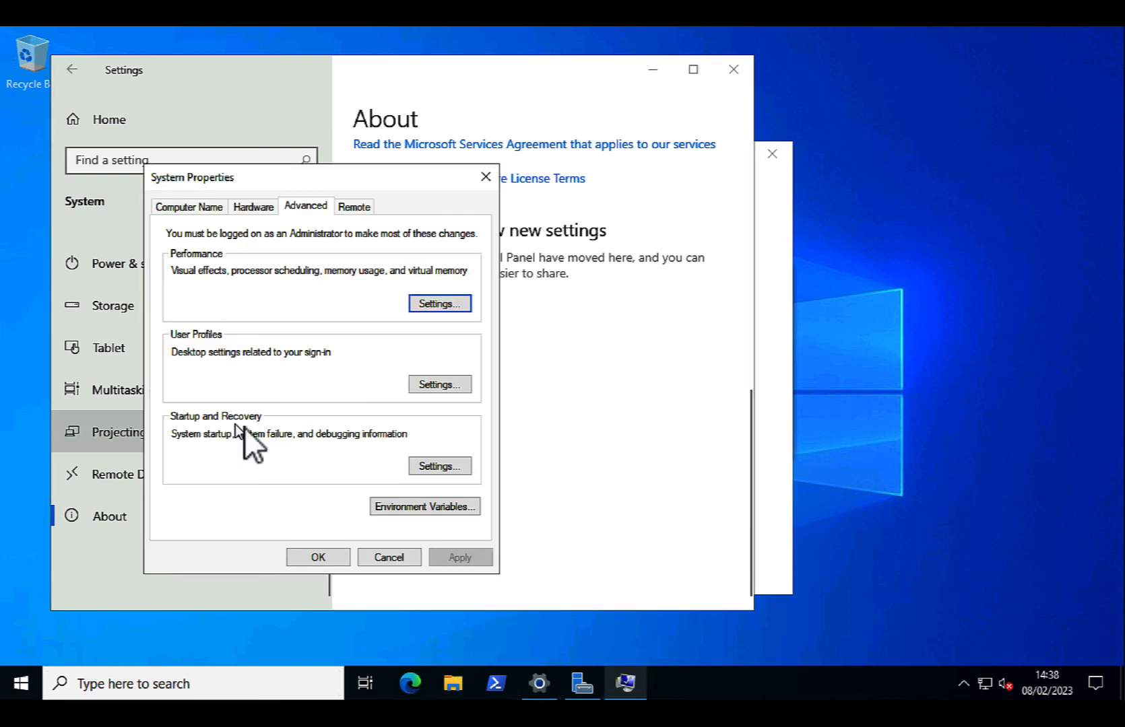
{"action": "left_click", "coordinate": [184, 208]}
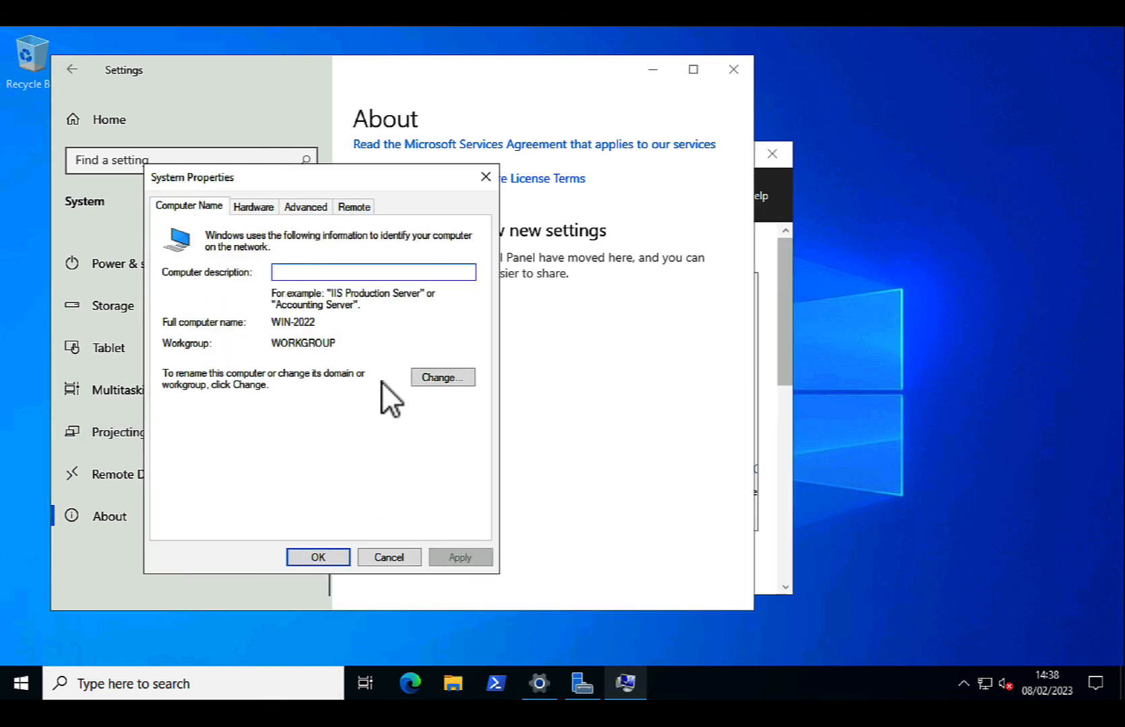
{"action": "left_click", "coordinate": [431, 378]}
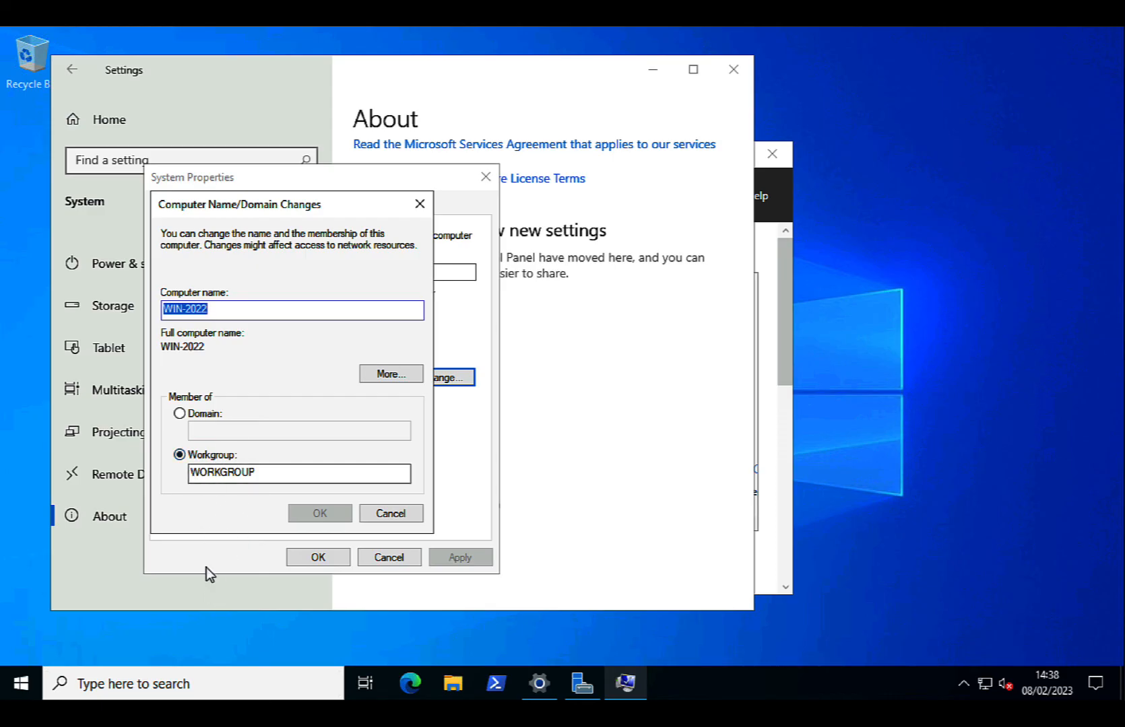
{"action": "left_click", "coordinate": [390, 513]}
{"action": "left_click", "coordinate": [388, 557]}
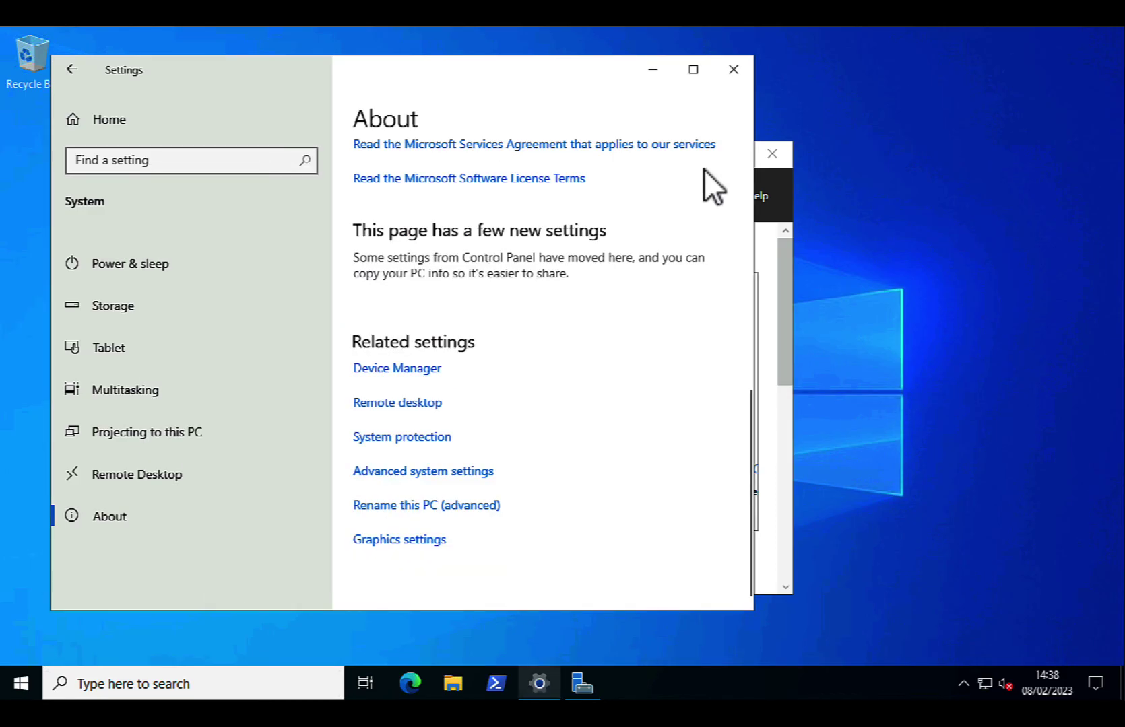
{"action": "left_click", "coordinate": [734, 70]}
{"action": "left_click", "coordinate": [773, 157]}
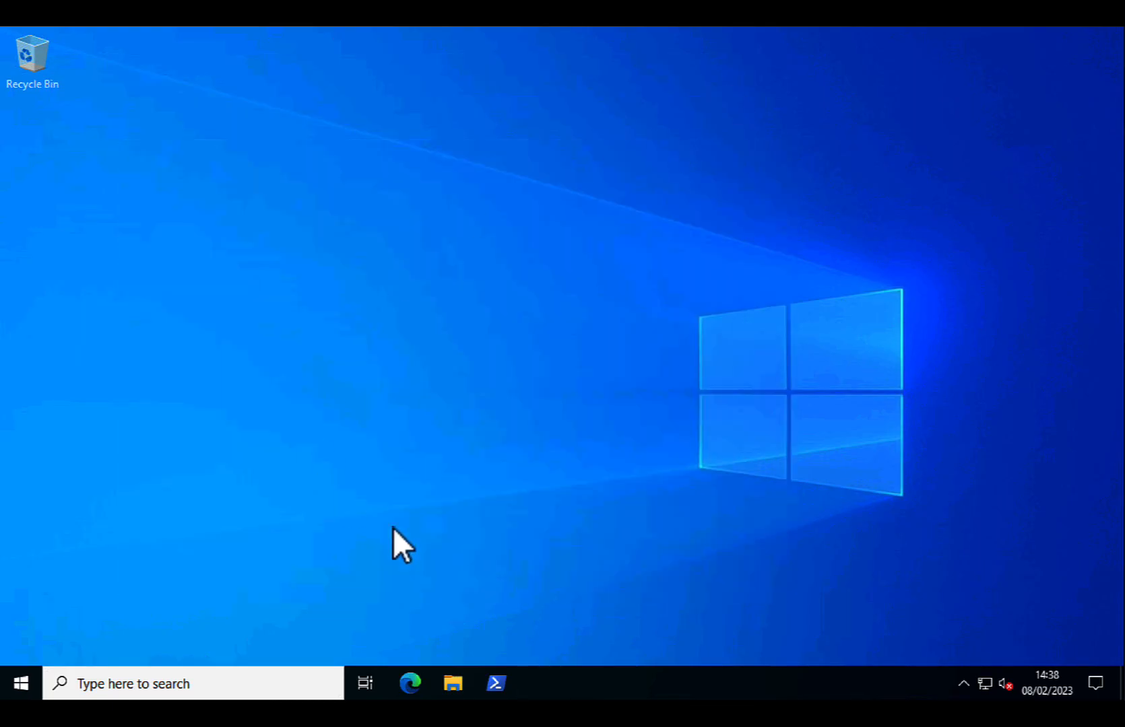